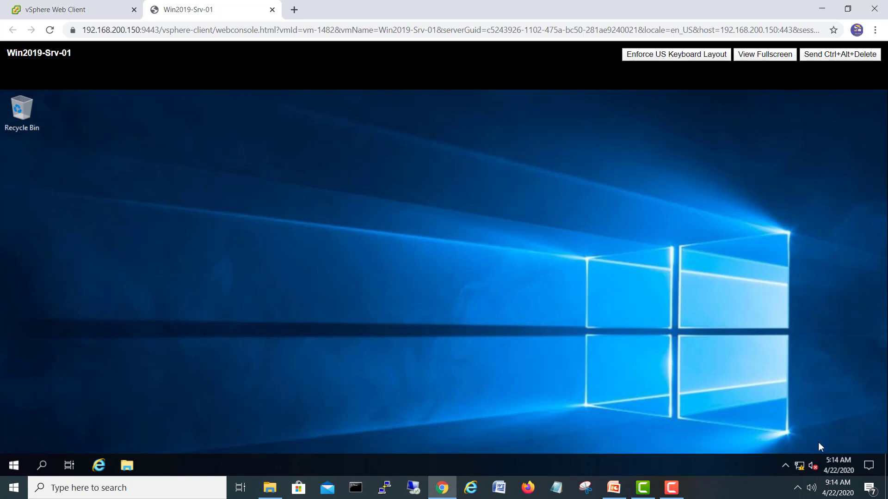
right_click(799, 466)
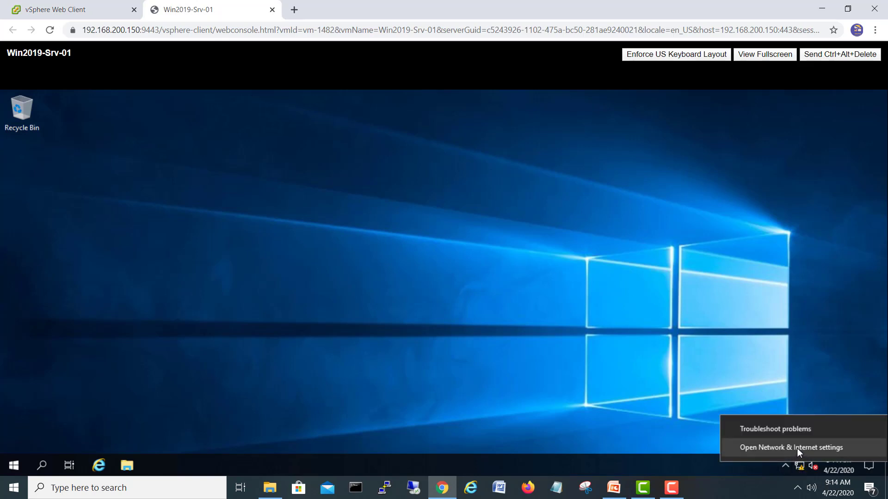
click(798, 448)
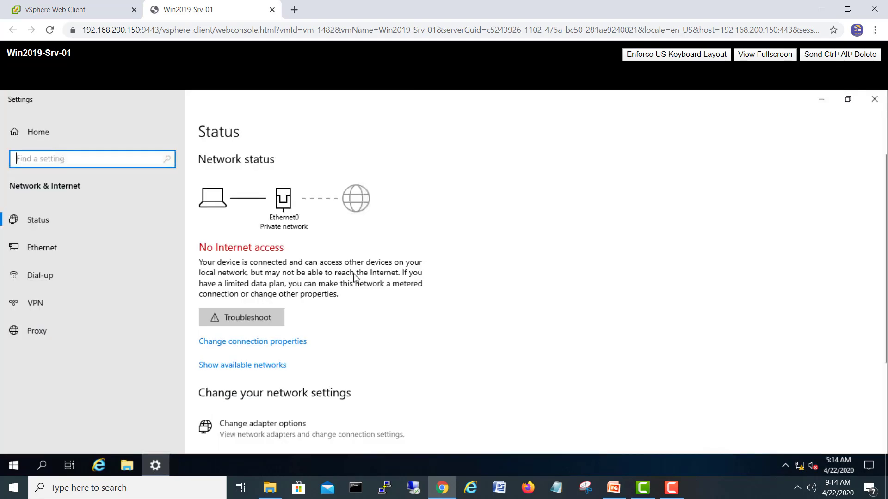
click(264, 428)
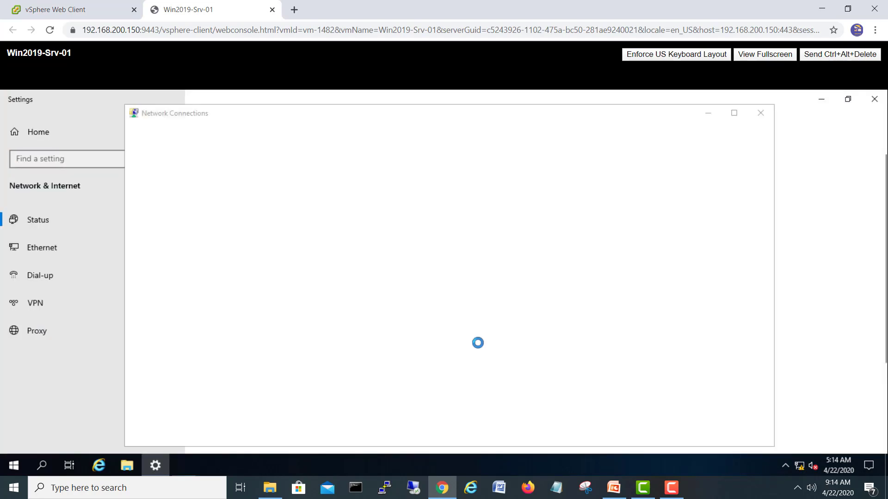
double_click(188, 190)
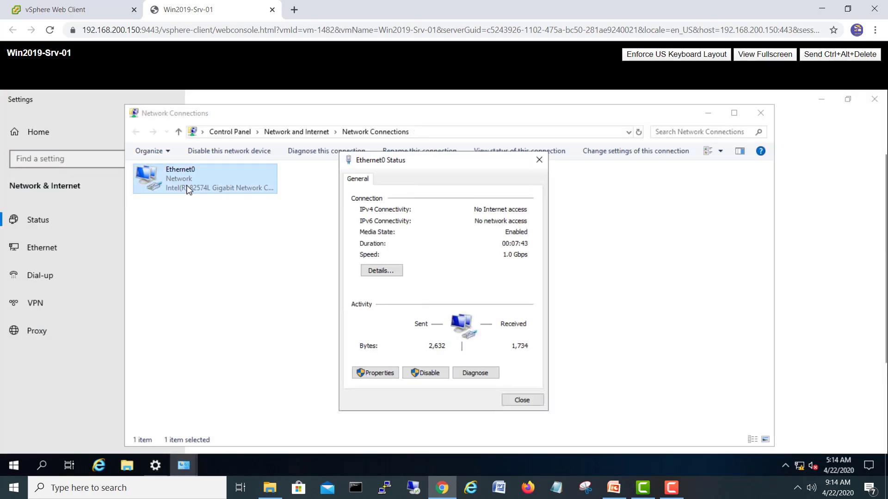
click(383, 373)
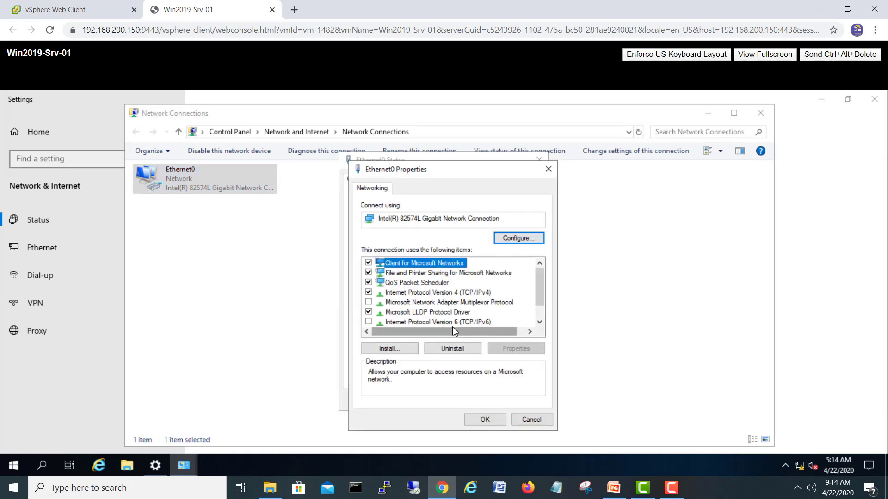
click(468, 293)
click(513, 349)
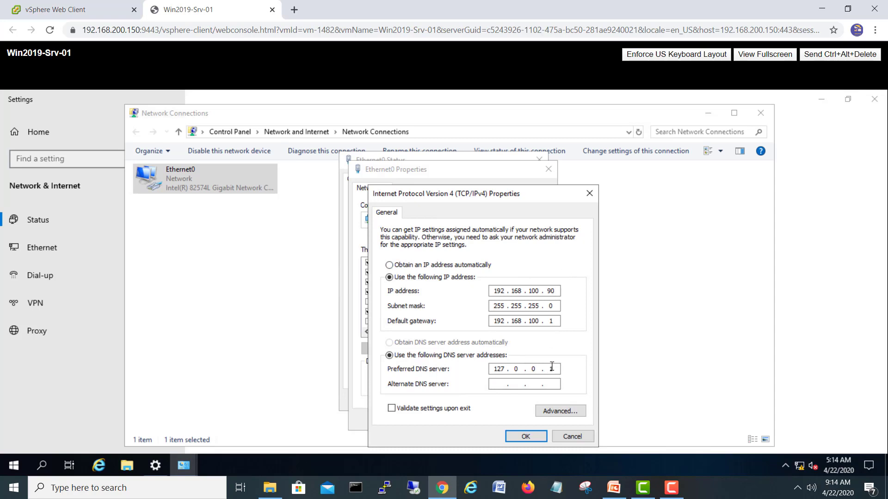
click(571, 437)
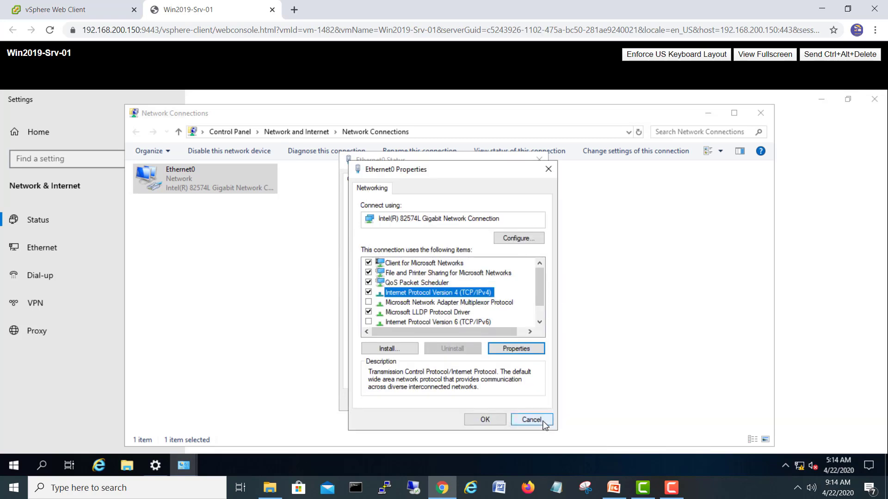
click(544, 422)
click(540, 159)
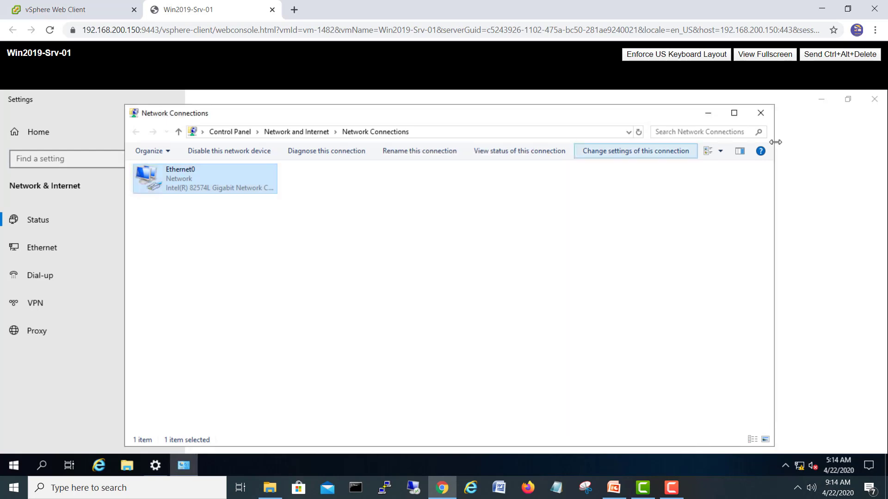
click(760, 113)
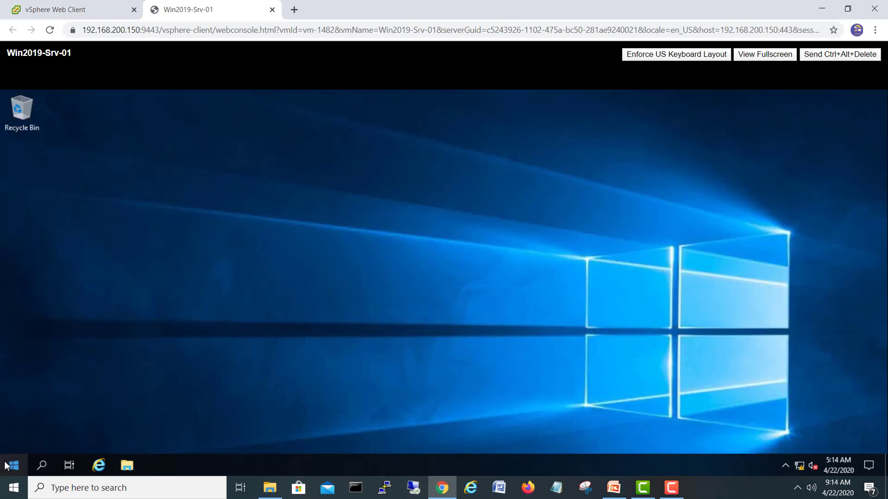
- Launch Server Manager from the Start menu to reach its Dashboard
click(10, 465)
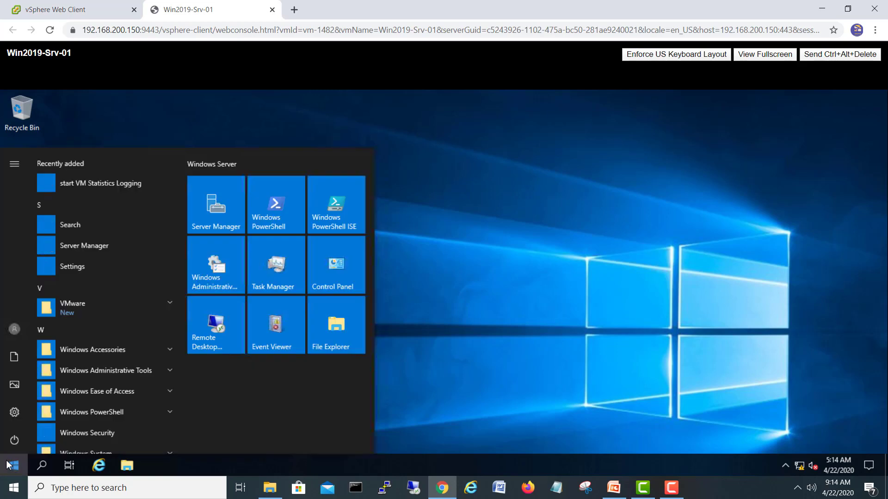
click(96, 245)
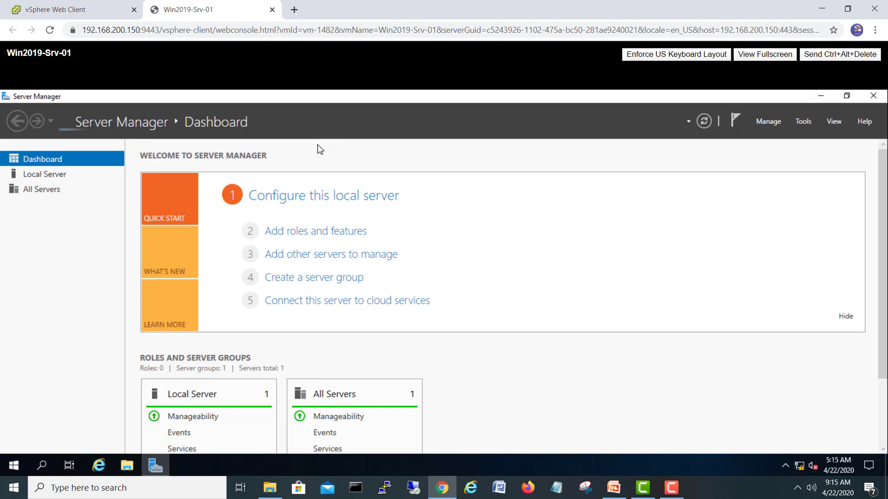
- Start the Add Roles and Features wizard with role-based installation on the local server
click(331, 235)
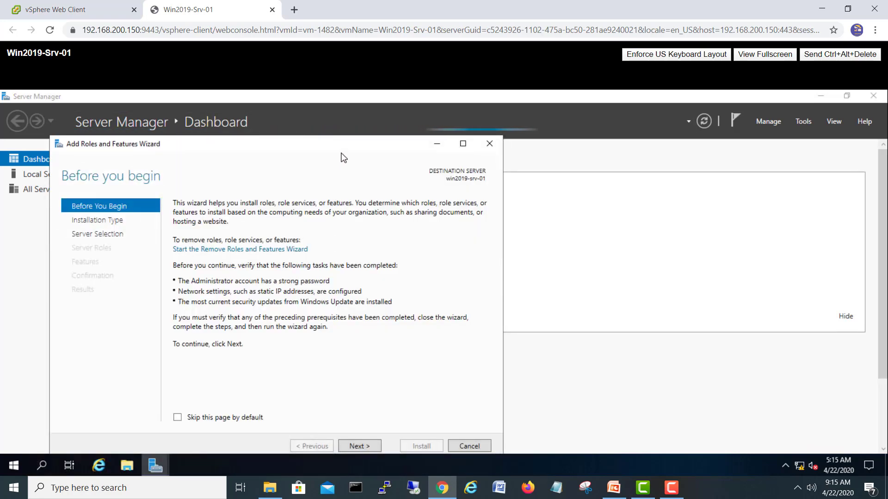
drag(378, 143, 449, 123)
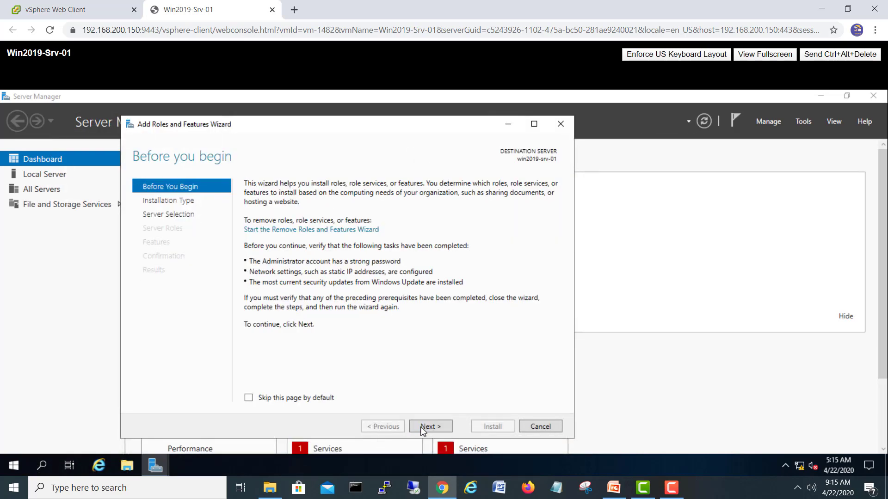
click(443, 429)
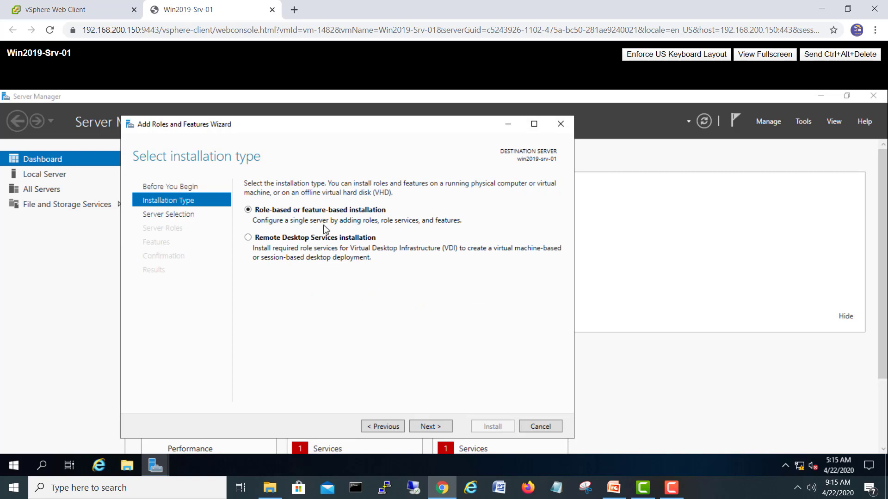
click(422, 426)
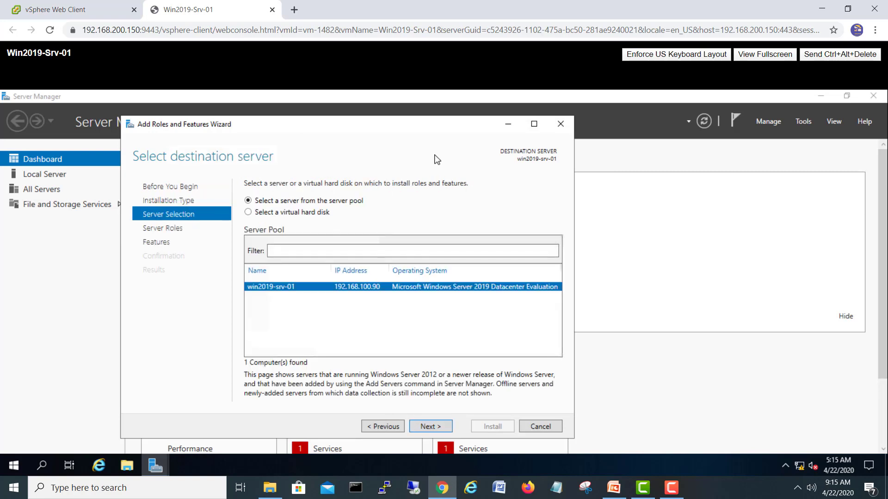
drag(431, 128, 474, 103)
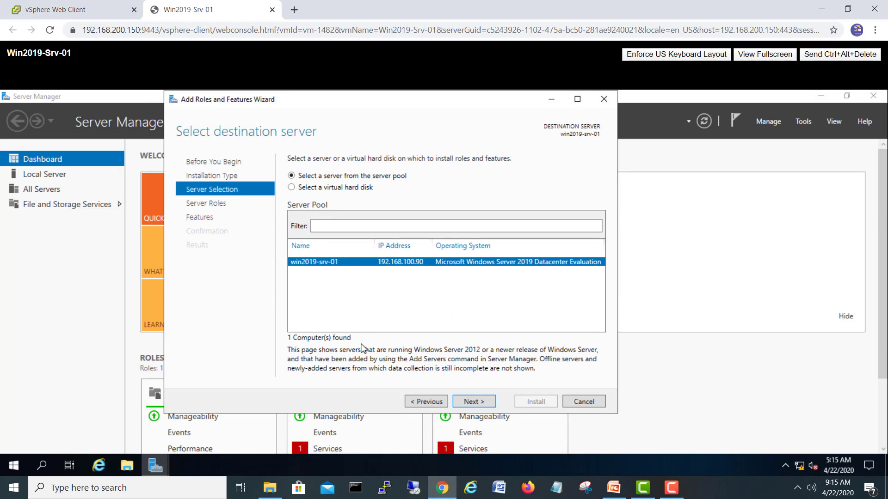
click(491, 405)
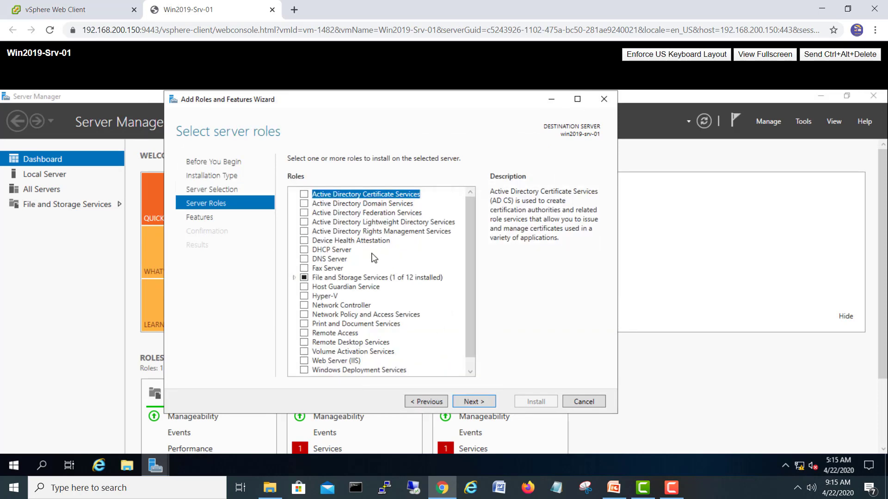
- Tick Active Directory Domain Services and DNS Server, accepting their required tools, and continue
click(304, 195)
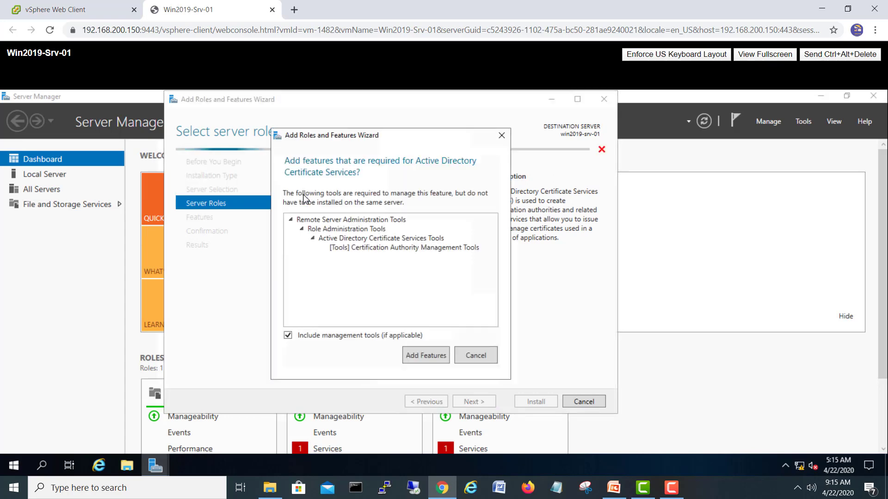
click(425, 356)
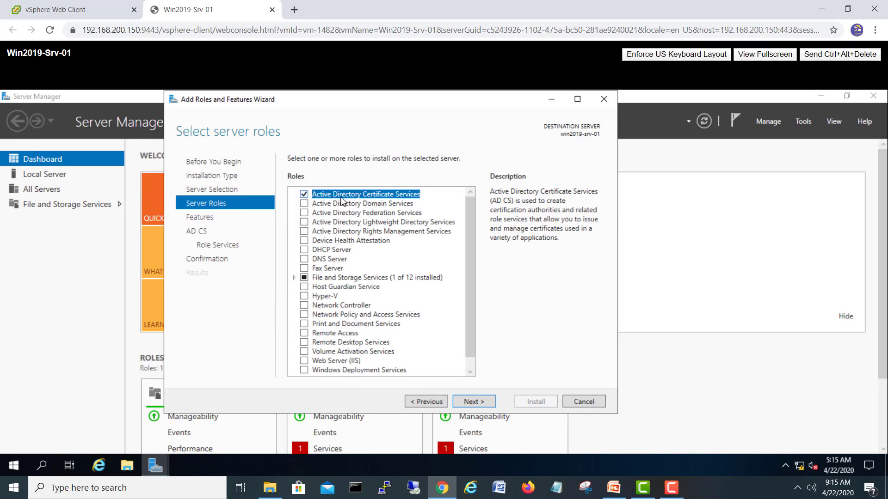
click(304, 204)
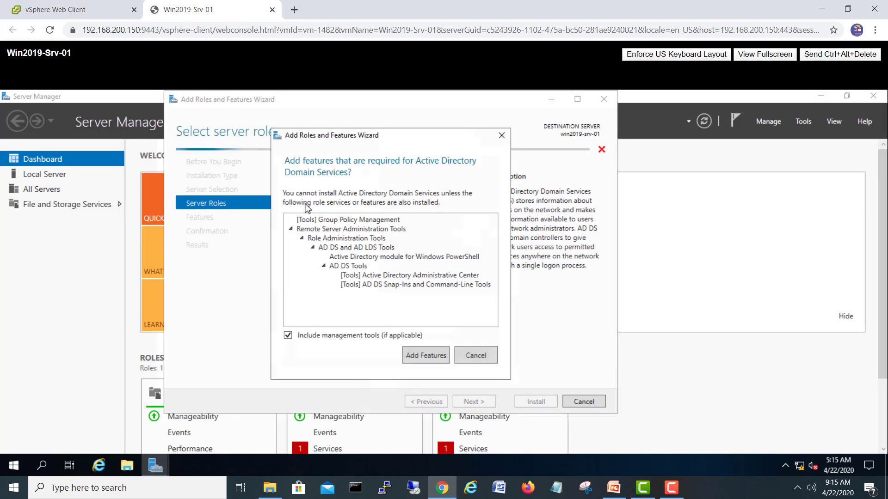
click(414, 354)
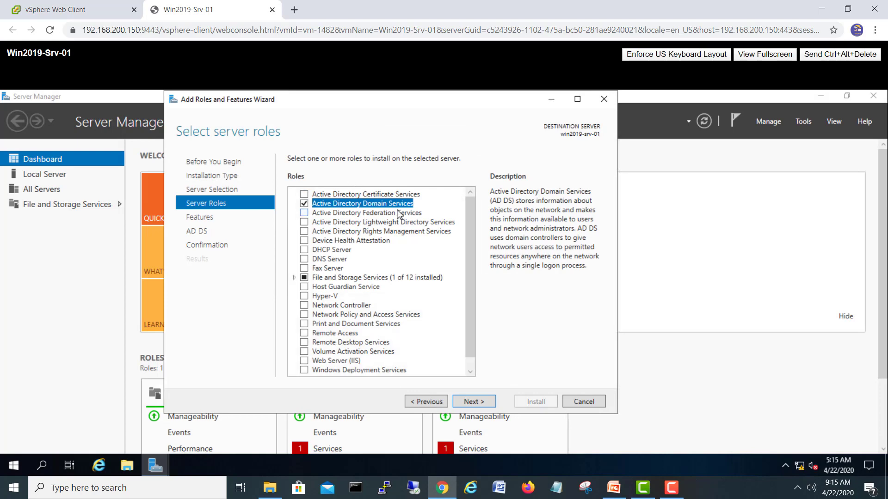
click(304, 259)
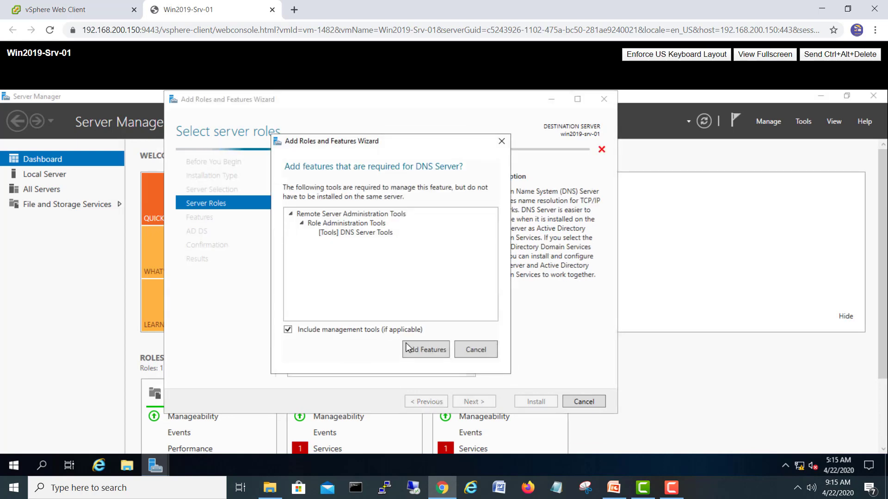
click(415, 348)
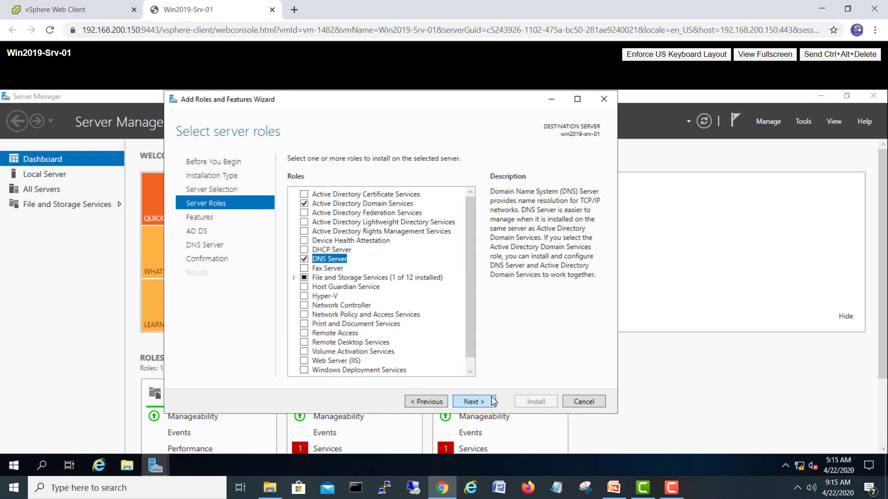
click(474, 401)
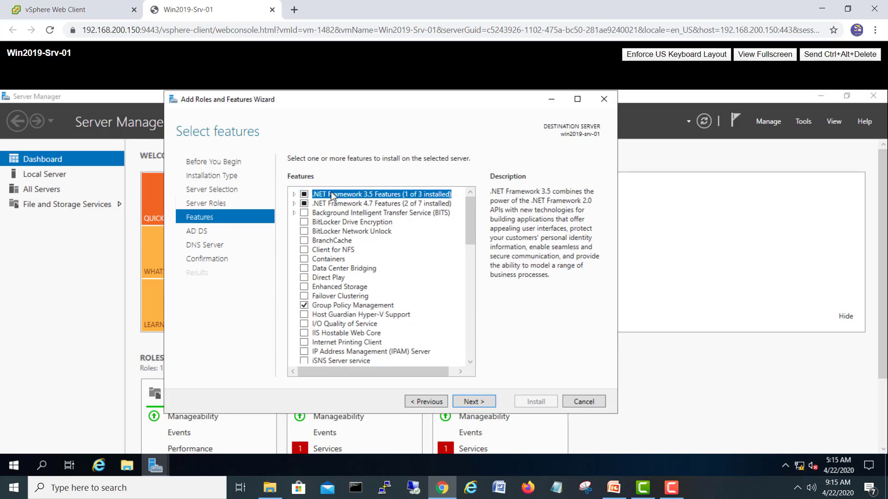
- Pass the Features, AD DS and DNS Server pages and start the role installation
click(492, 402)
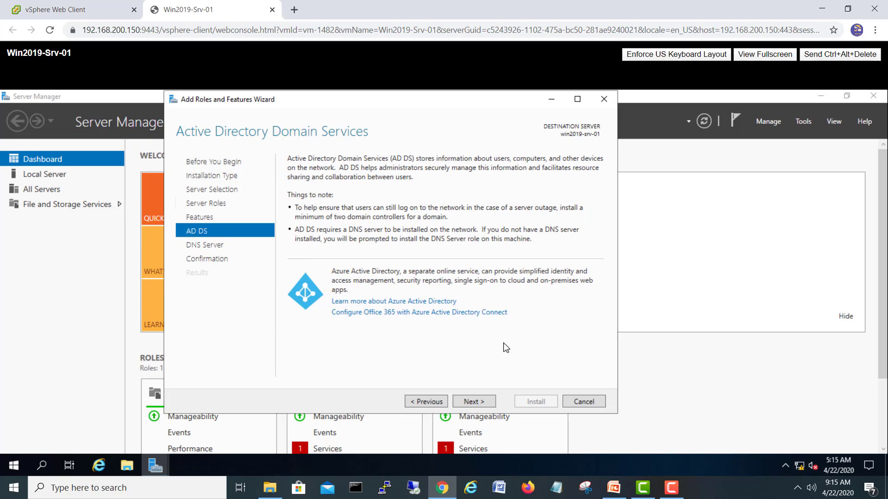
click(489, 402)
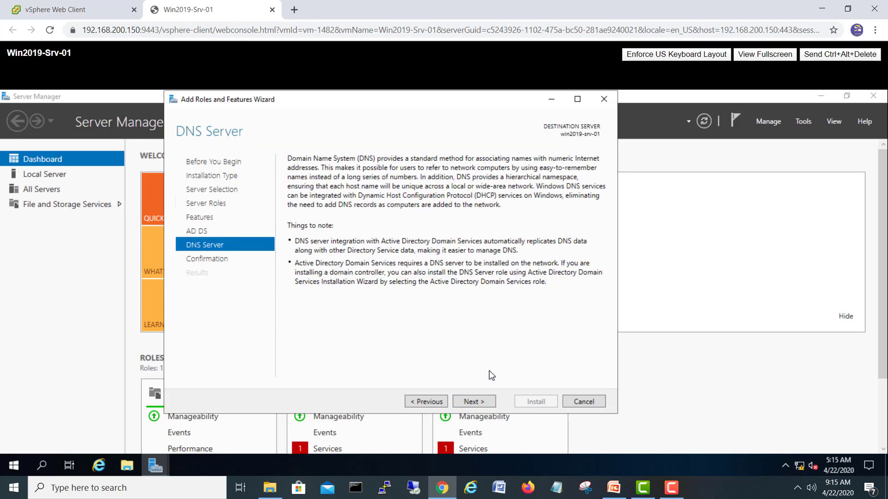
click(485, 402)
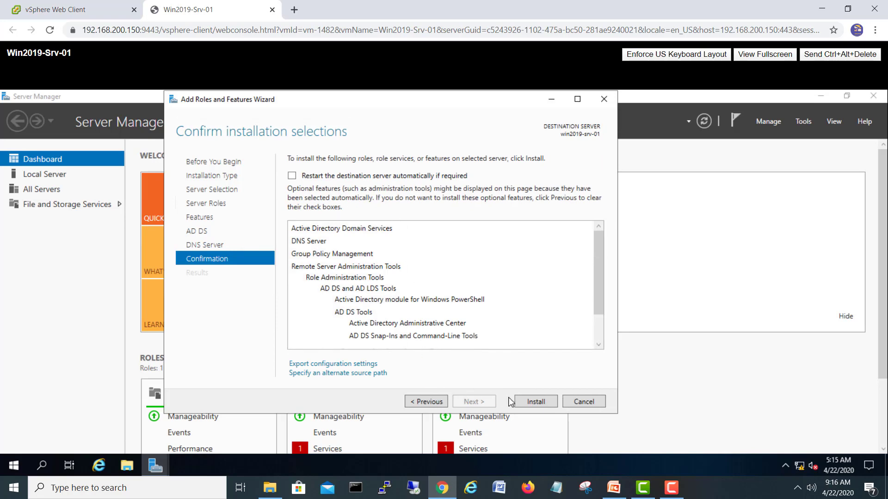
click(544, 406)
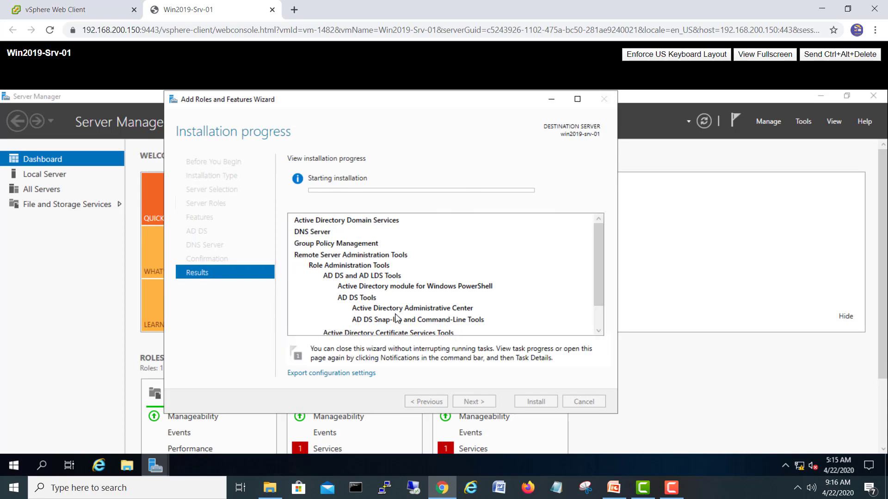
- Follow the installation progress, then switch to the vSphere Web Client tab
drag(601, 277, 609, 319)
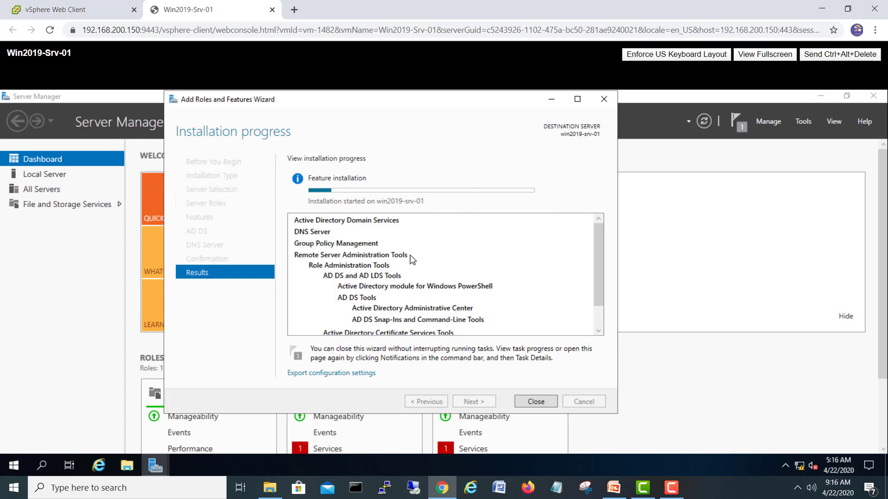
scroll(415, 261, down, 1)
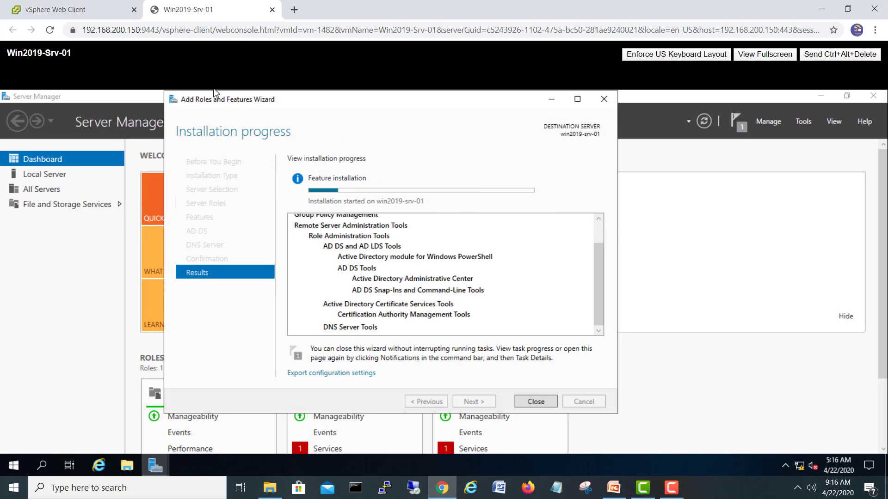
click(89, 9)
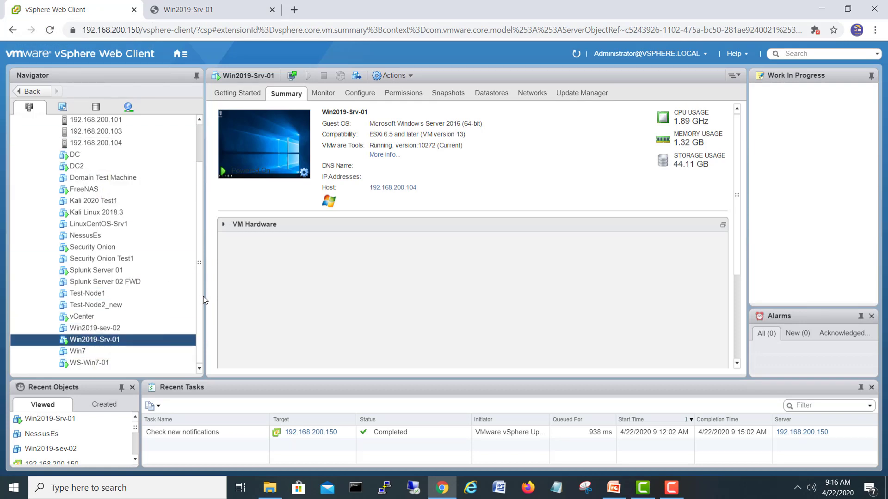
- Scroll the vSphere Navigator inventory, then return to the Win2019-Srv-01 console tab
scroll(201, 289, up, 2)
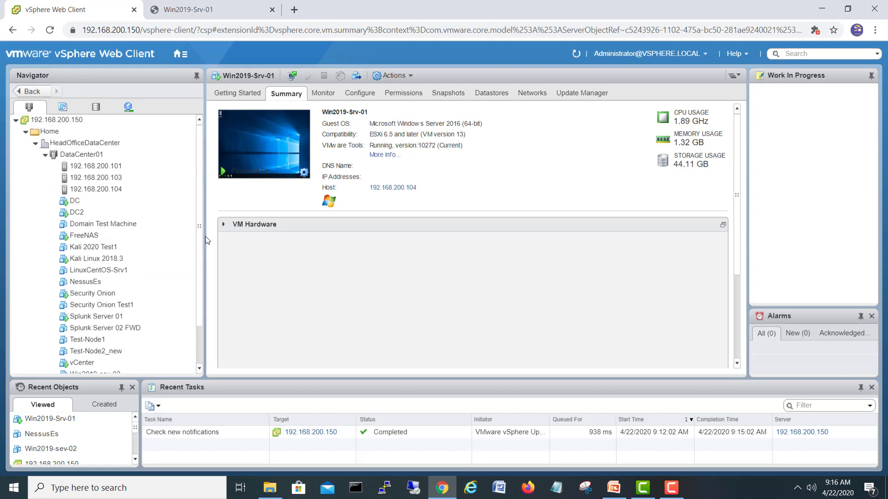
scroll(199, 268, down, 2)
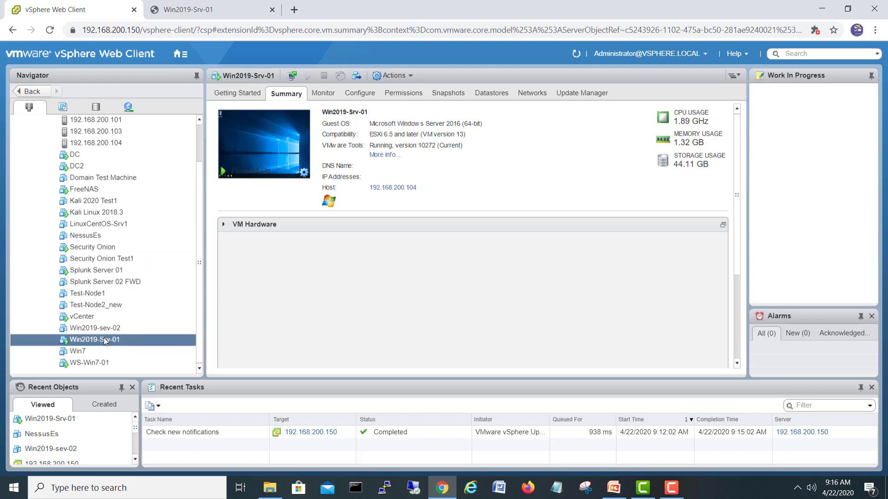
scroll(201, 294, up, 2)
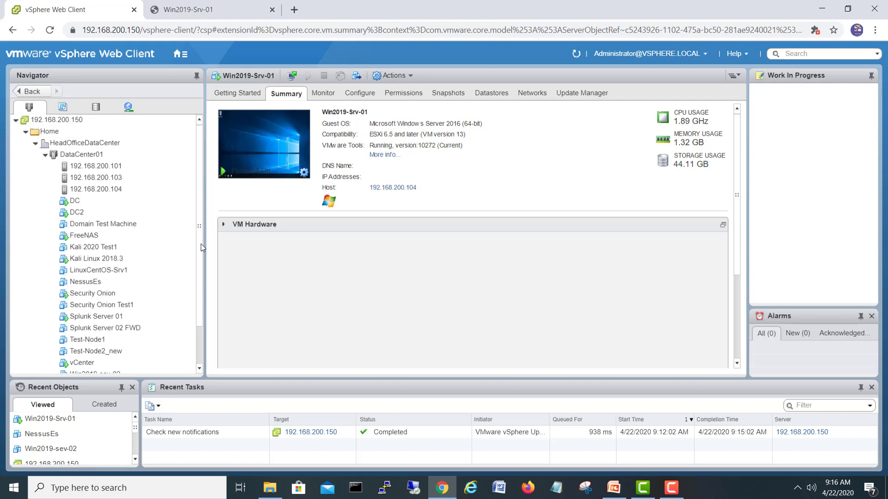
scroll(202, 287, down, 2)
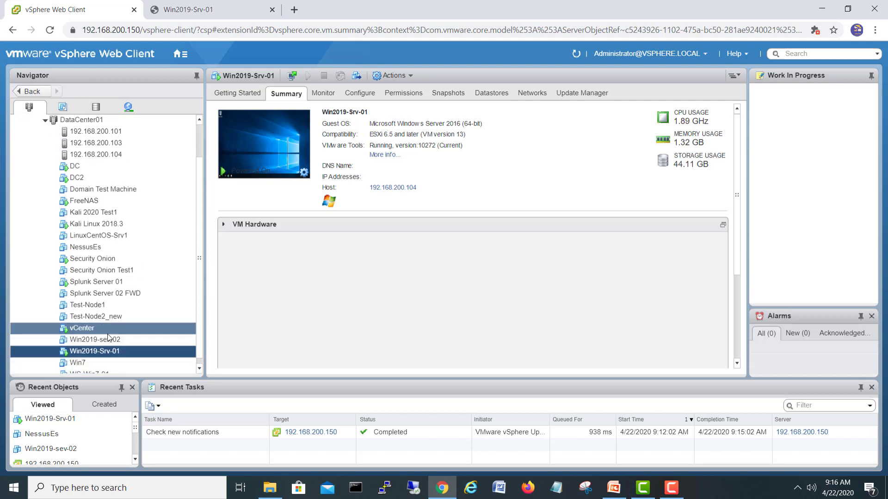
click(207, 18)
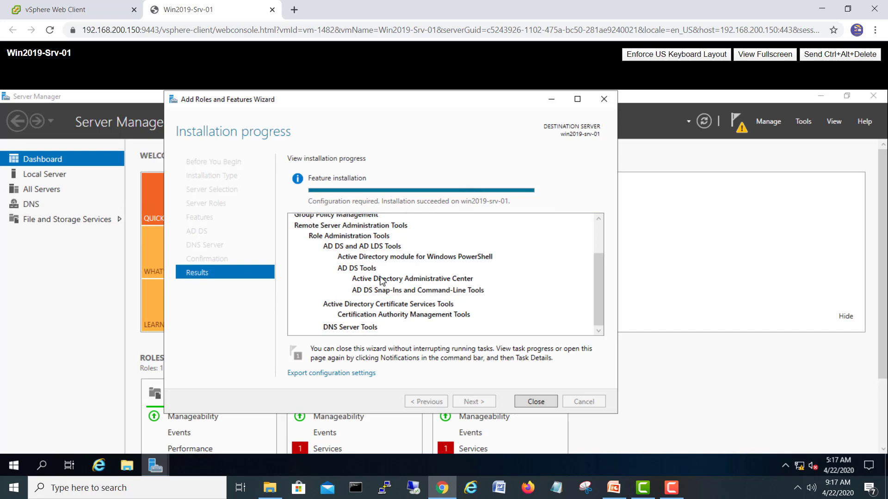
- Close the finished wizard and show the AD DS post-deployment configuration notification
click(536, 402)
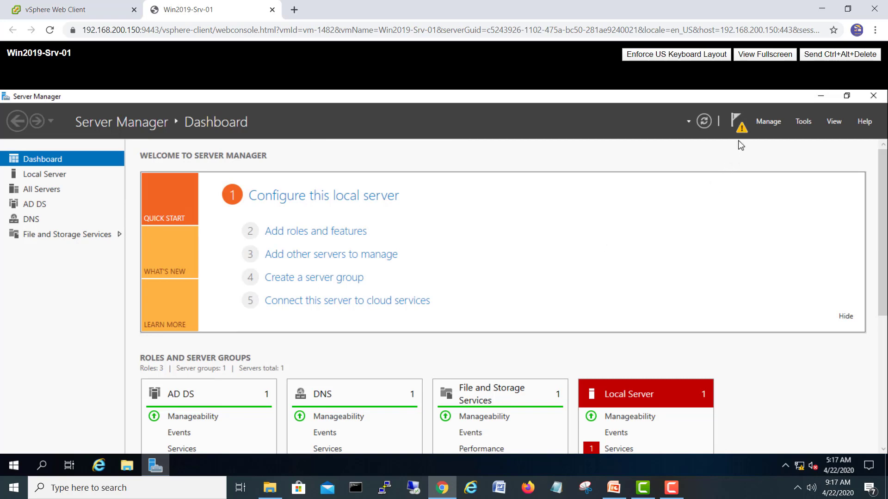
click(740, 126)
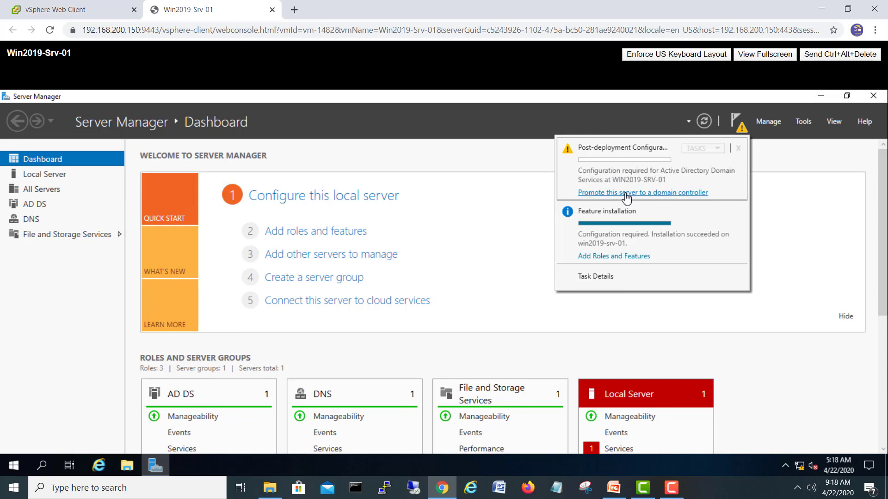
- Start the domain controller promotion, choose Add a new forest, and enter root domain DC19.local
click(664, 192)
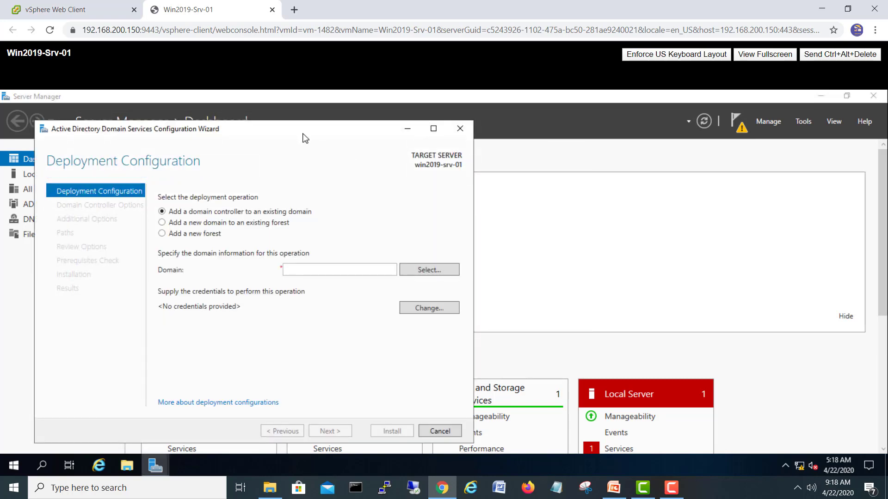
drag(304, 138, 501, 108)
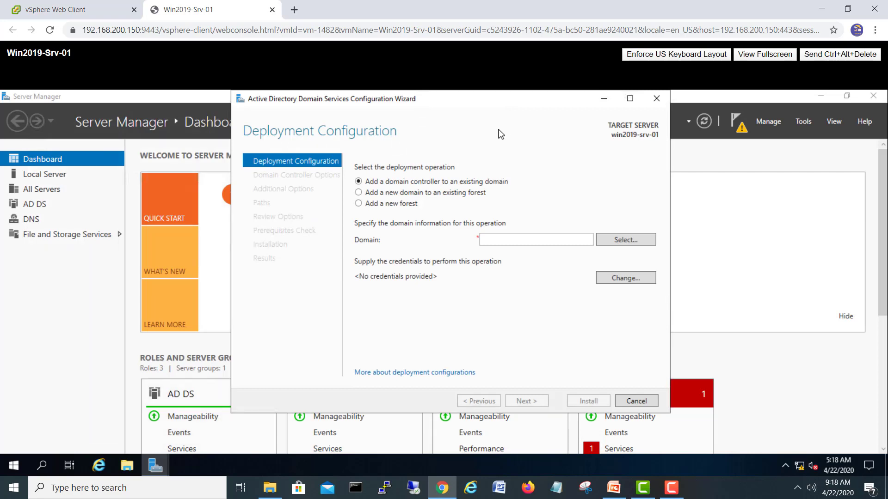
click(394, 206)
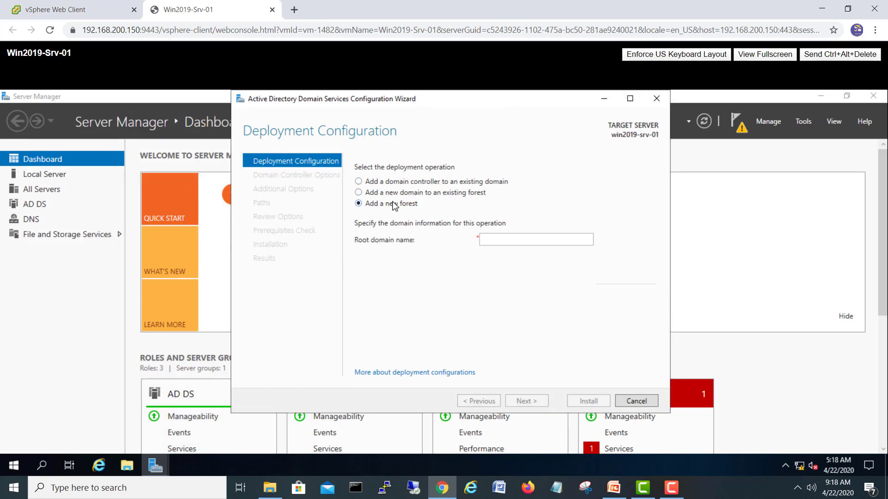
click(512, 241)
text(win19)
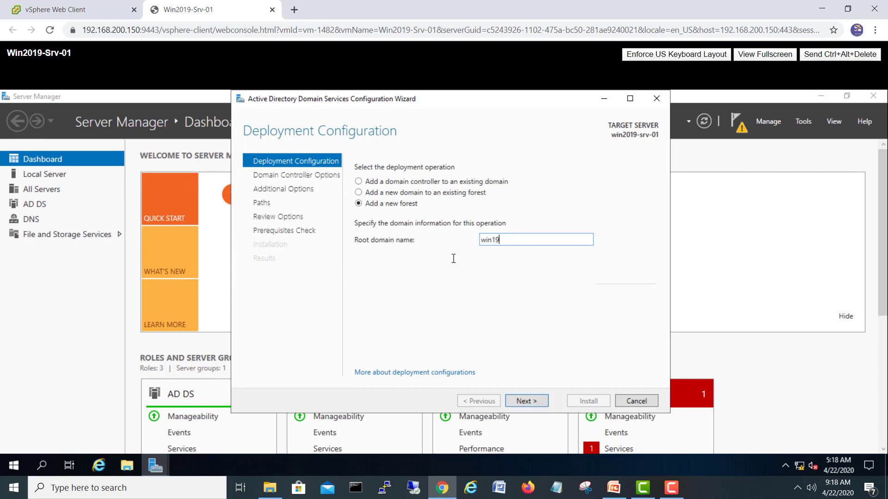
key(BackSpace)
key(BackSpace)
key(BackSpace)
key(BackSpace)
key(BackSpace)
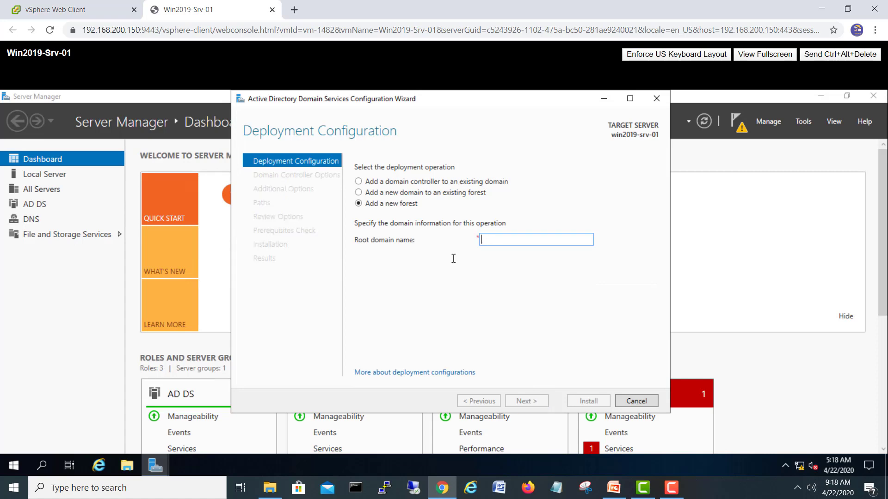
text(DC19.local)
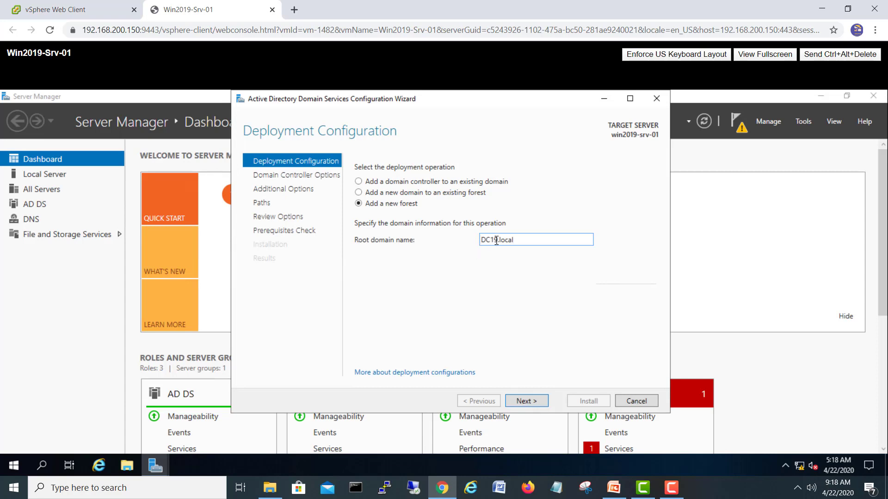
drag(497, 241, 481, 241)
click(522, 243)
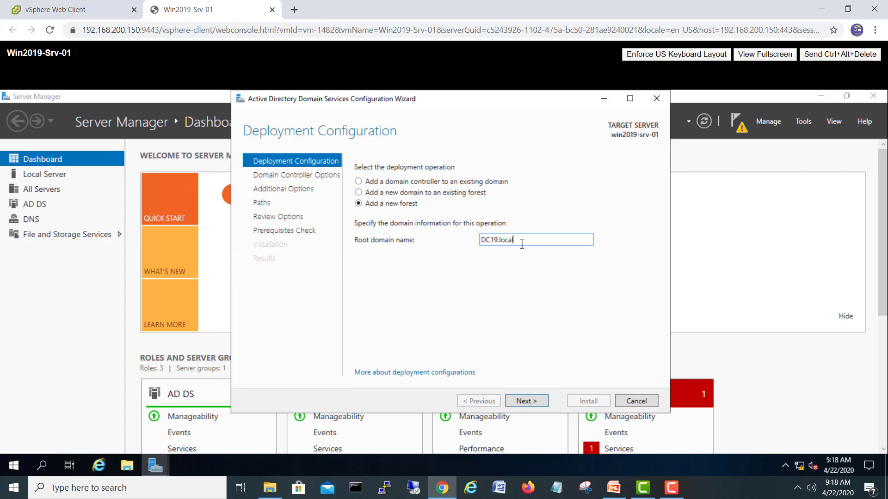
- Keep Windows Server 2016 functional levels and enter and confirm the DSRM password
click(527, 401)
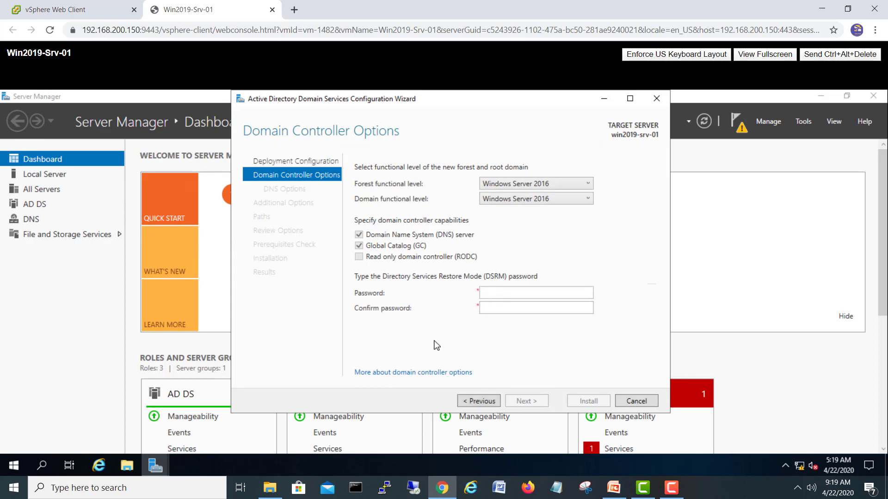
click(492, 293)
click(543, 186)
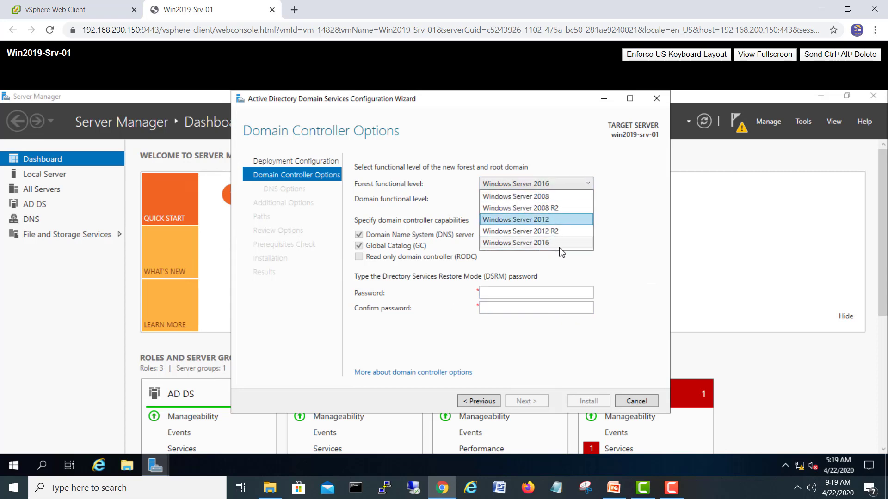
click(643, 238)
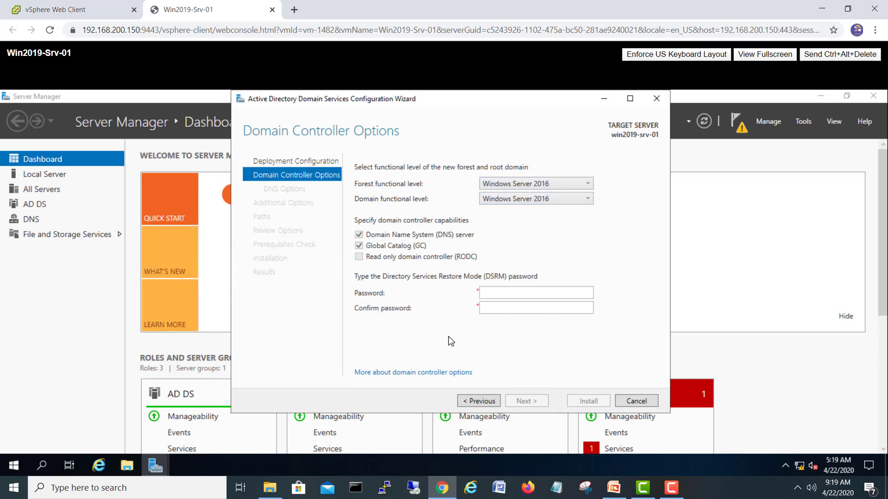
click(490, 296)
click(525, 309)
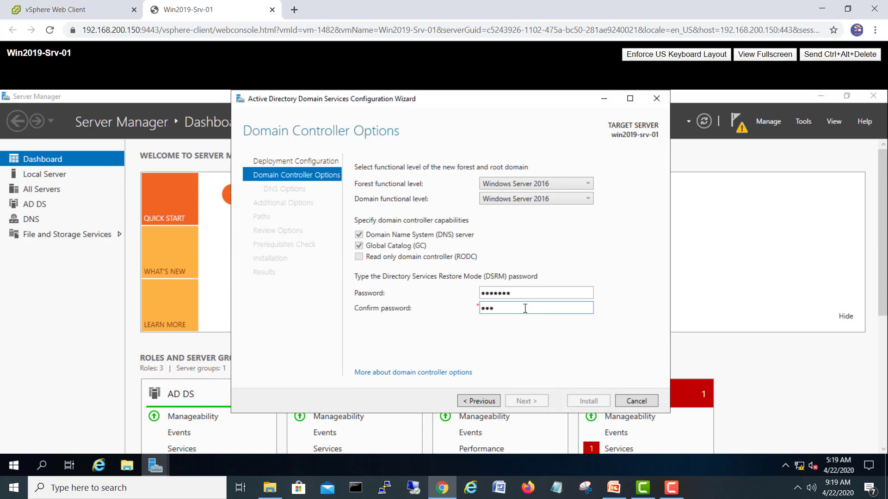
text(Passwod)
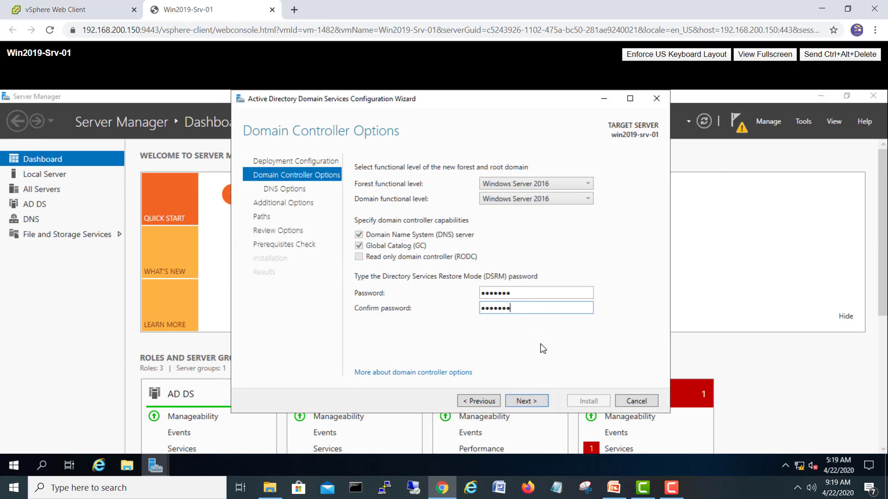
click(535, 400)
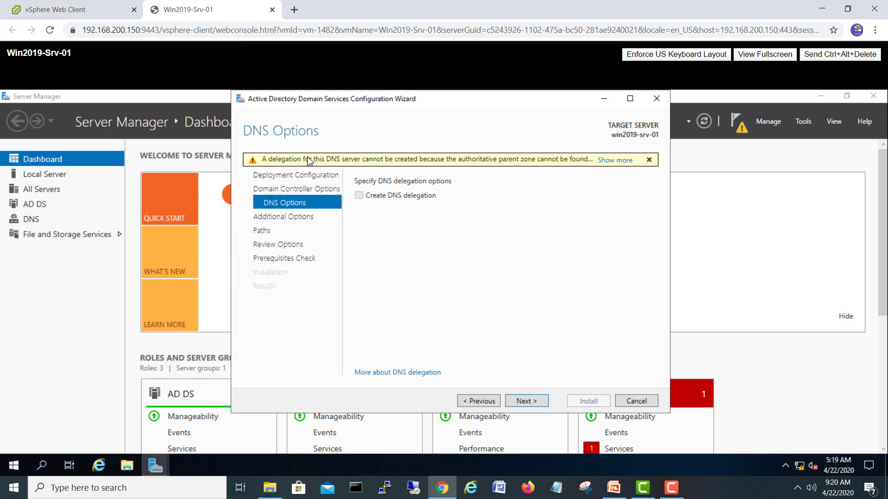
- Skip DNS delegation, keep NetBIOS name DC19 and the default database and log paths
click(541, 403)
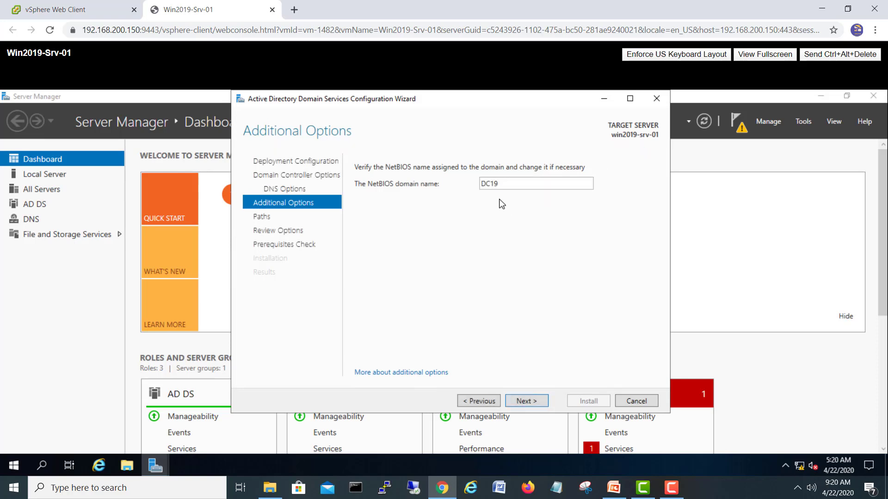
click(539, 404)
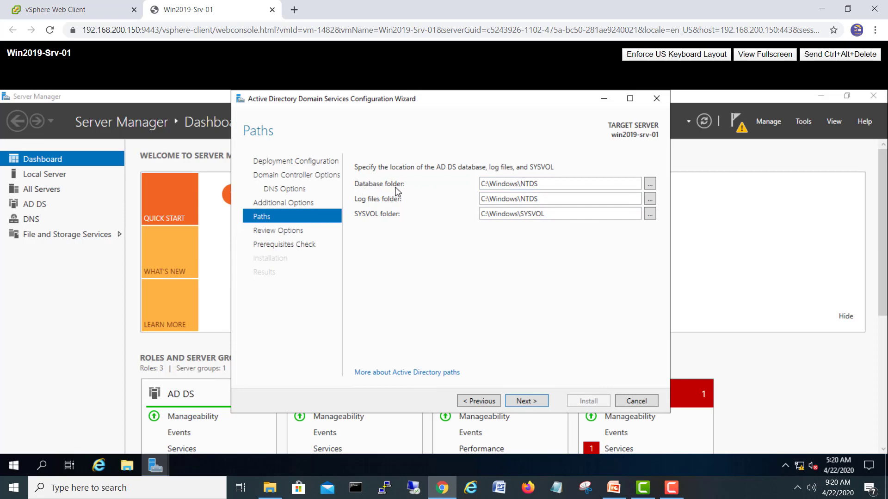
double_click(544, 184)
double_click(544, 199)
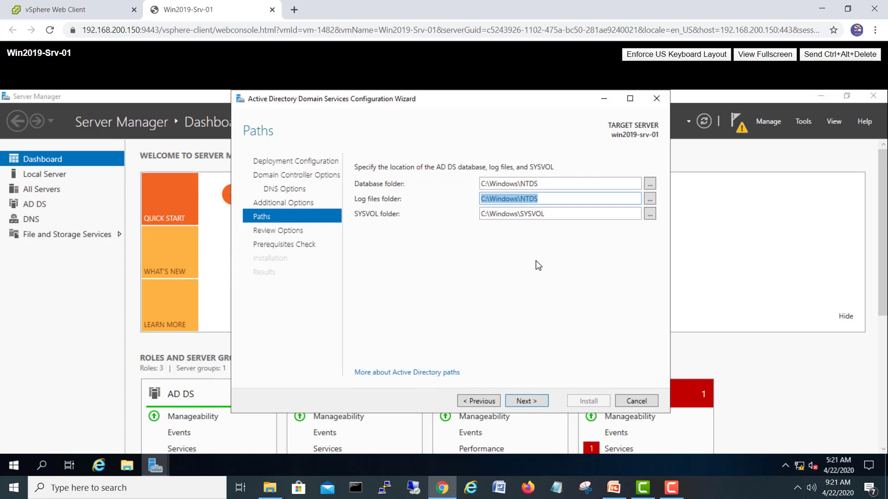
click(540, 402)
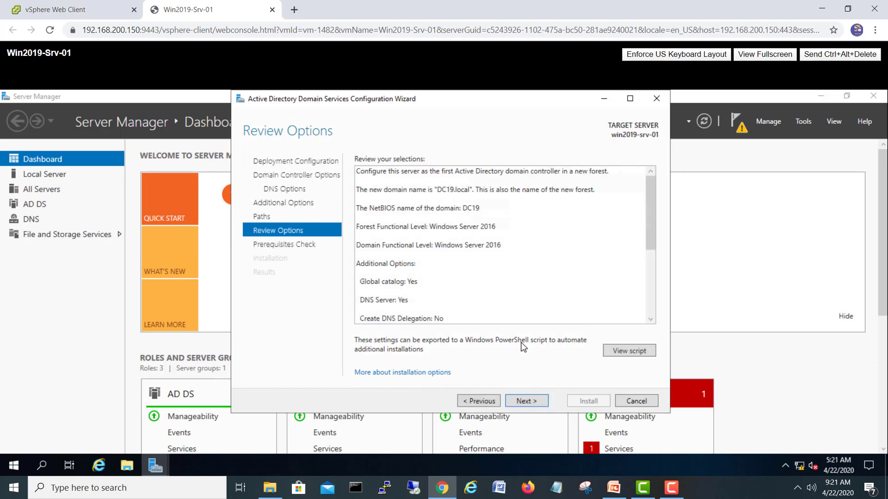
- Review the DC19.local configuration summary and proceed to the prerequisites check
drag(647, 234, 642, 315)
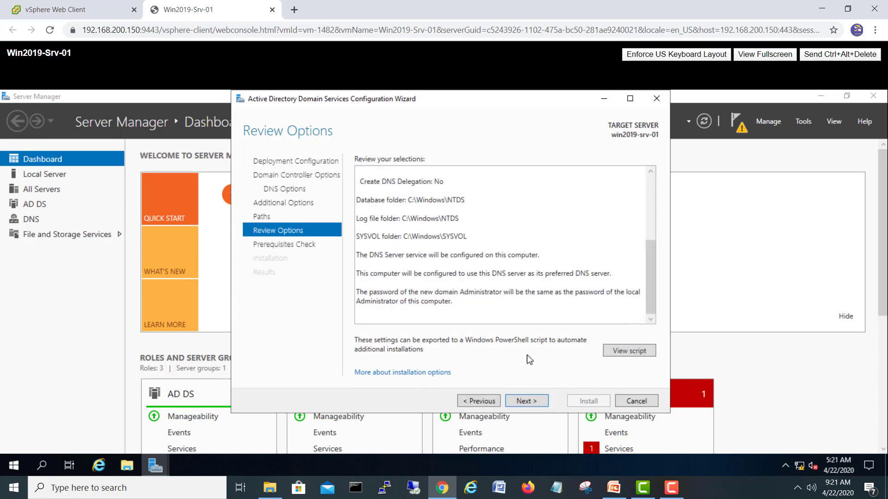
click(538, 401)
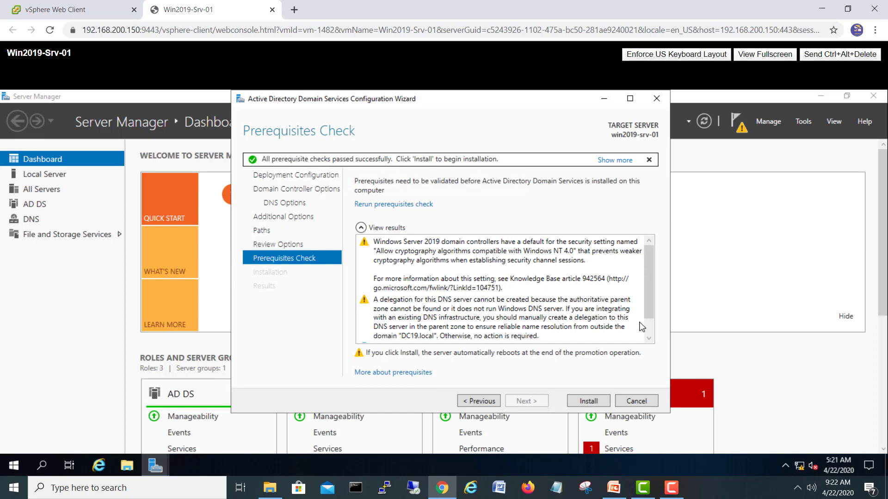
- Check the prerequisite results, install AD DS, and let the server reboot to the lock screen
drag(649, 262, 649, 319)
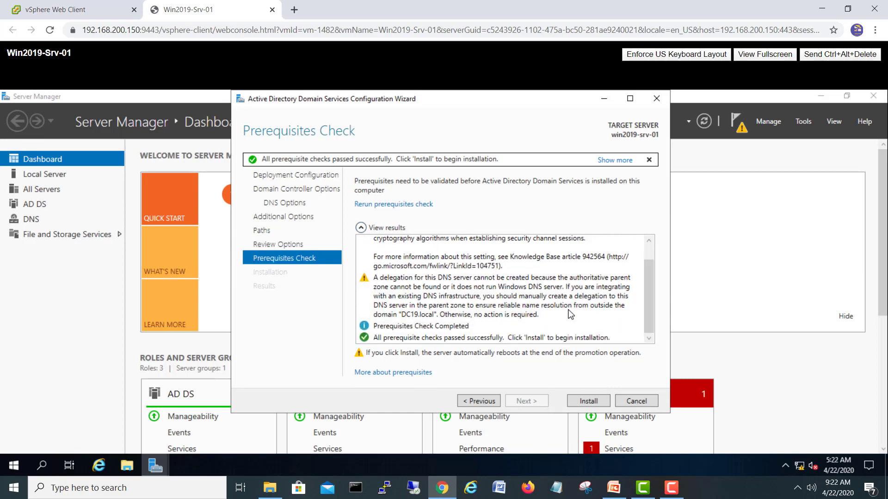
click(586, 402)
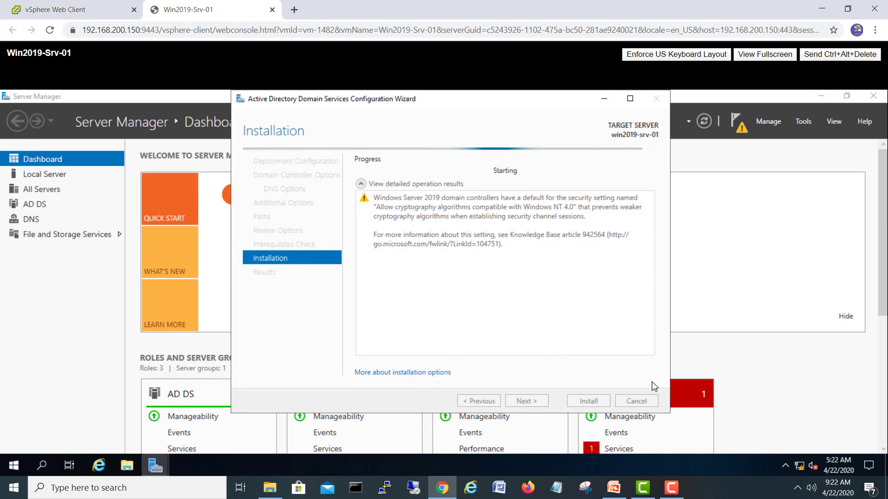
click(672, 488)
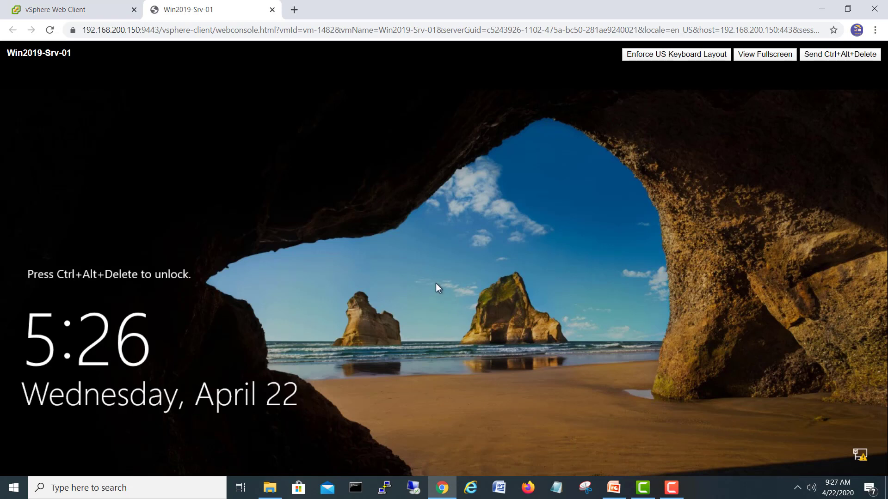
- Send Ctrl+Alt+Delete and sign in to Win2019-Srv-01 with the administrator password
click(822, 59)
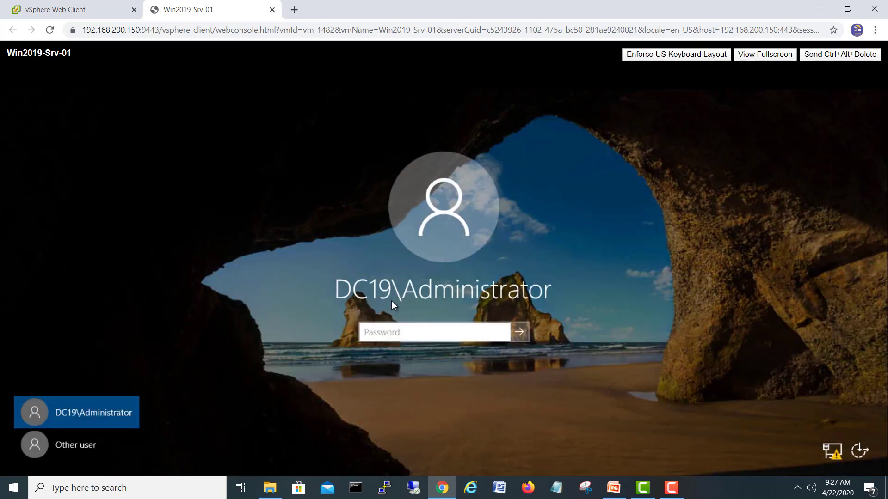
click(391, 327)
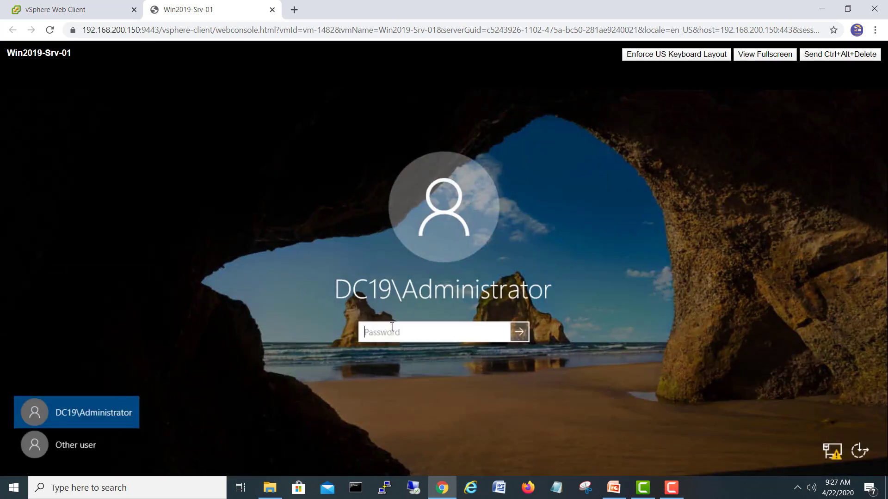
text(••)
key(Return)
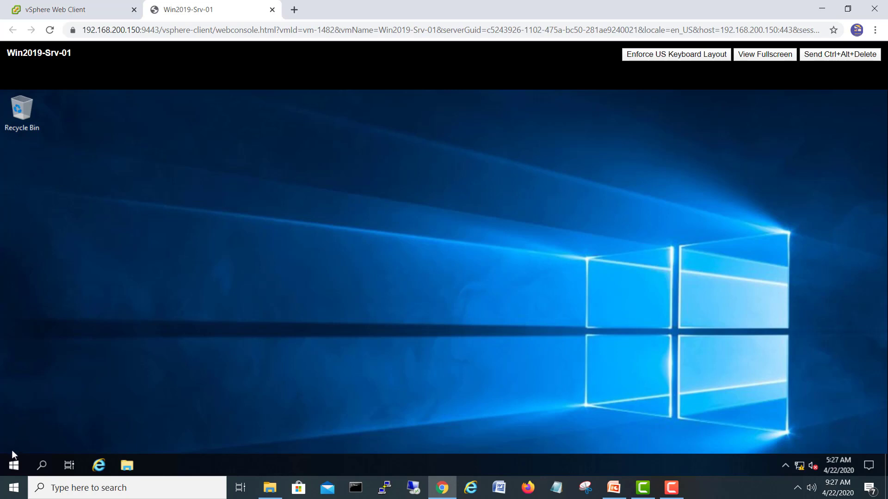
- Launch DNS Manager from a Start search for 'dns' and maximize it
click(18, 467)
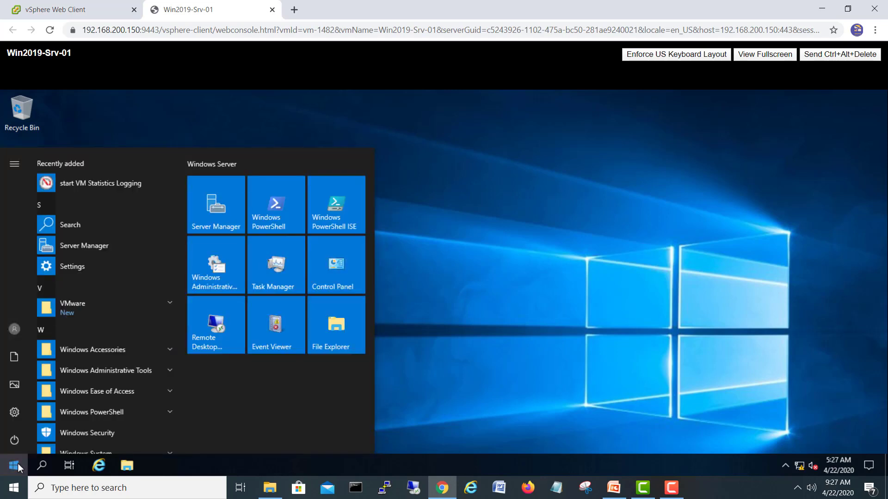
text(dns)
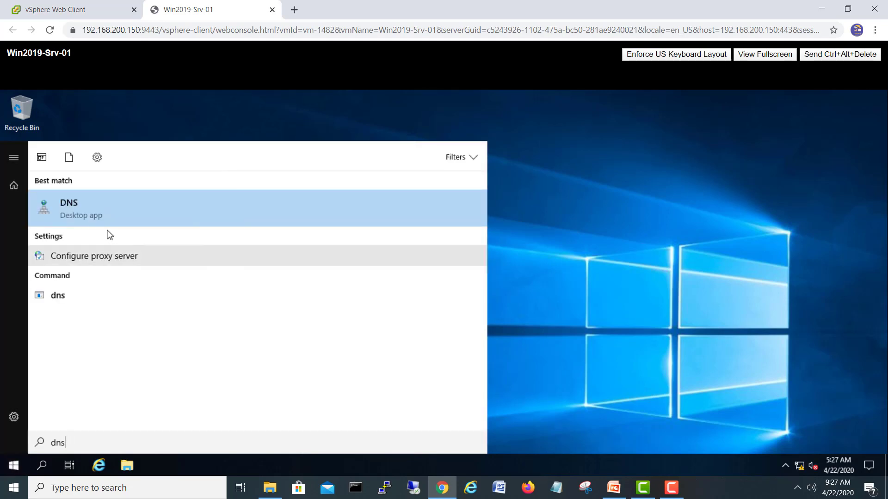
click(76, 211)
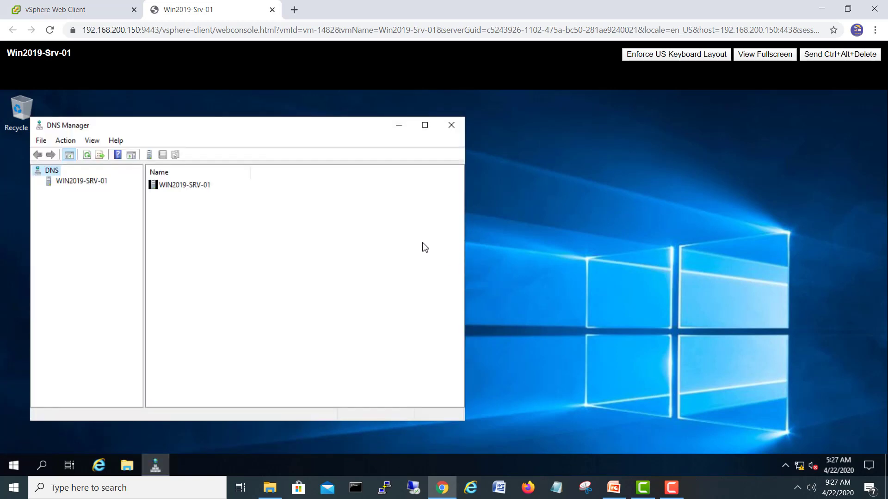
click(433, 129)
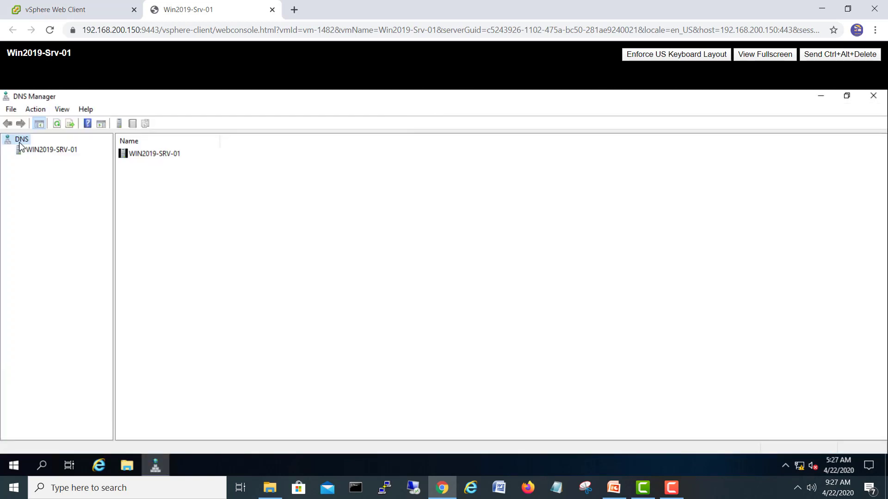
- Expand WIN2019-SRV-01 to view DC19.local's SOA, NS and host records, then select Reverse Lookup Zones
click(36, 152)
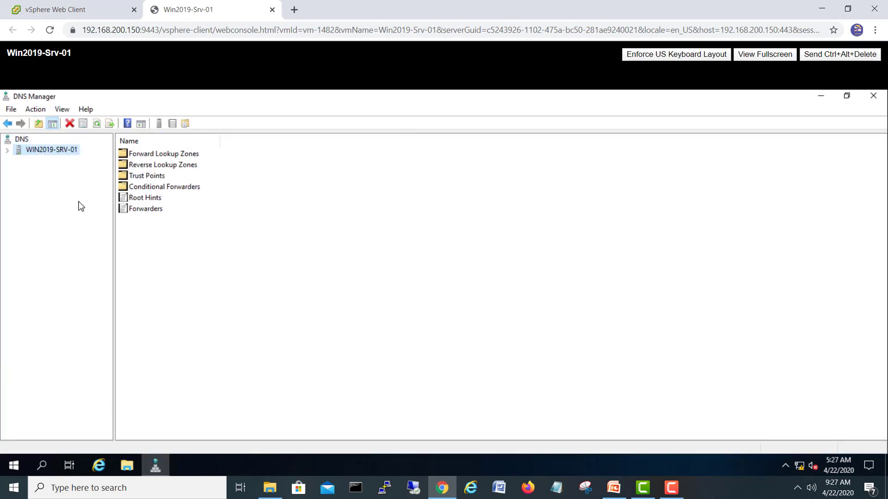
click(8, 150)
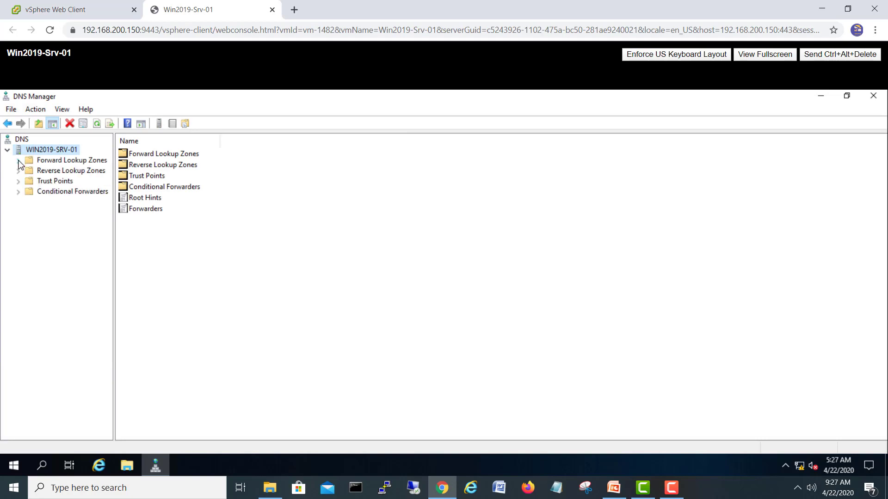
click(18, 161)
click(73, 183)
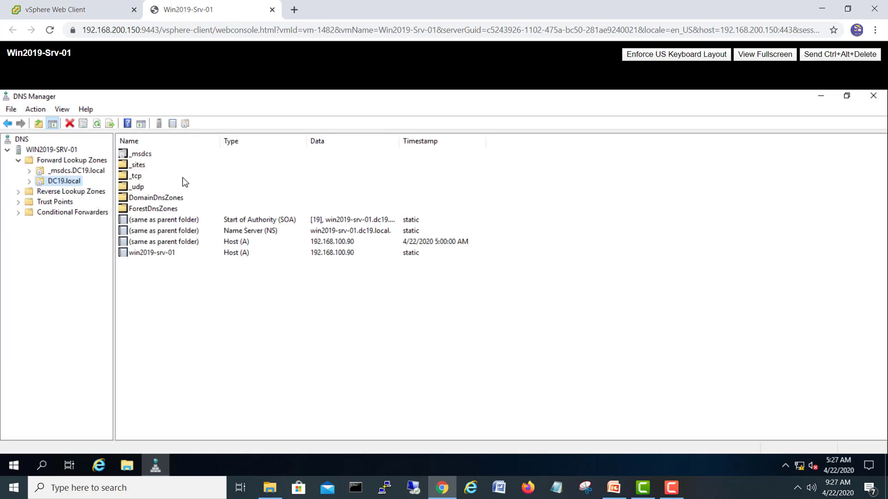
click(27, 192)
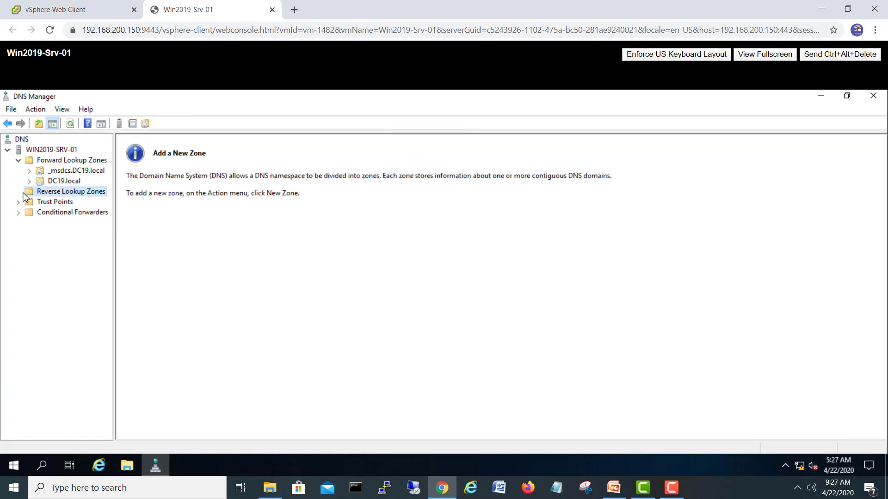
click(74, 183)
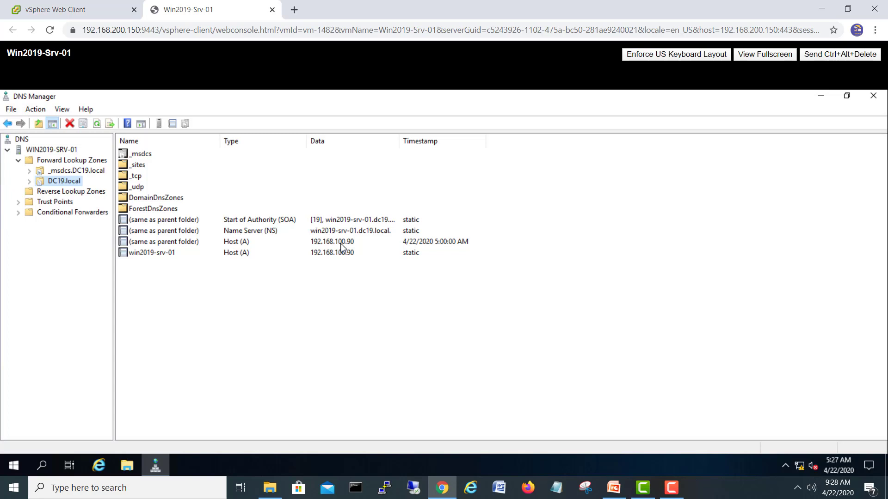
click(69, 194)
- Start a new AD-integrated primary IPv4 reverse zone replicated to DC19.local domain DNS servers
right_click(68, 195)
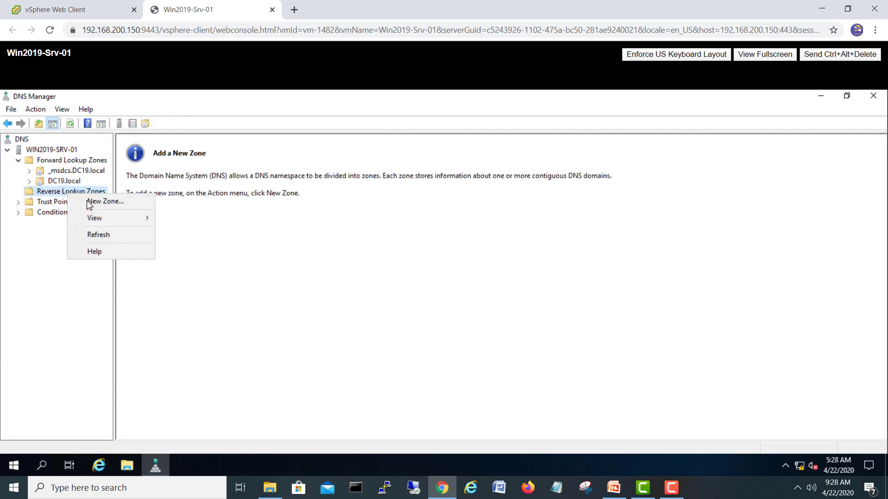
click(88, 200)
drag(184, 107, 372, 149)
click(409, 351)
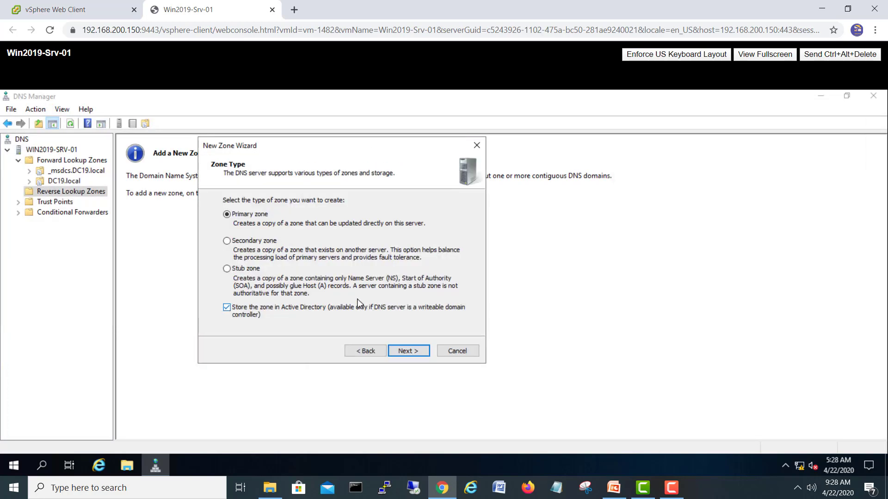
click(418, 352)
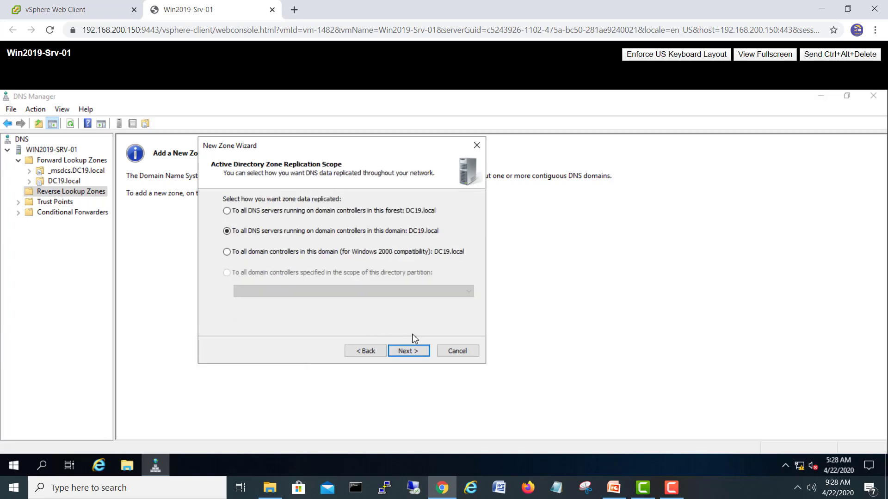
click(409, 351)
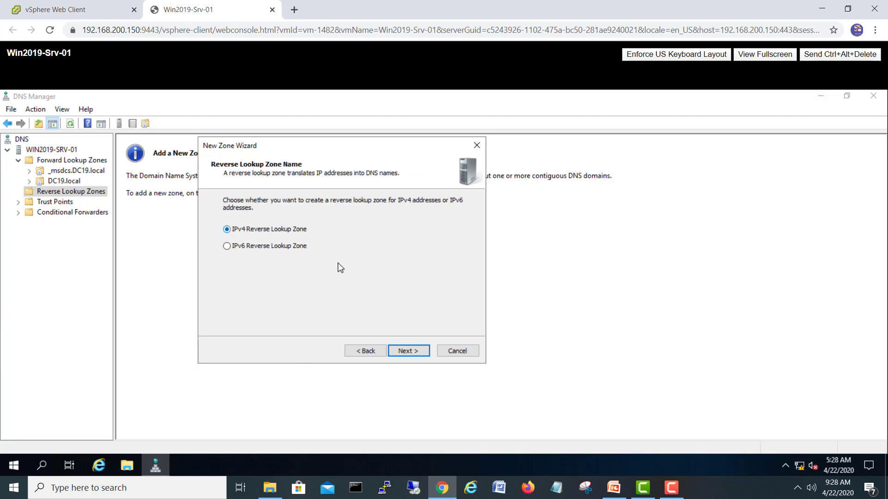
click(409, 353)
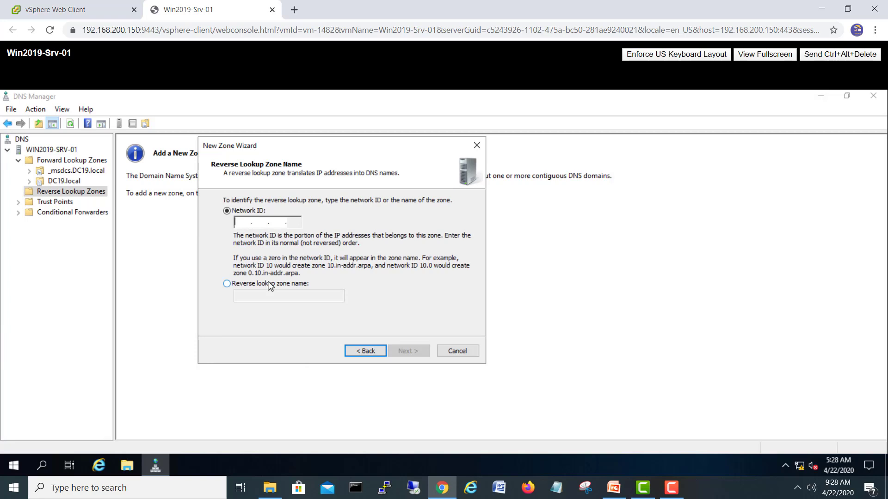
- Set network ID 192.168.100, allow only secure dynamic updates, and finish the zone
text(192.168.)
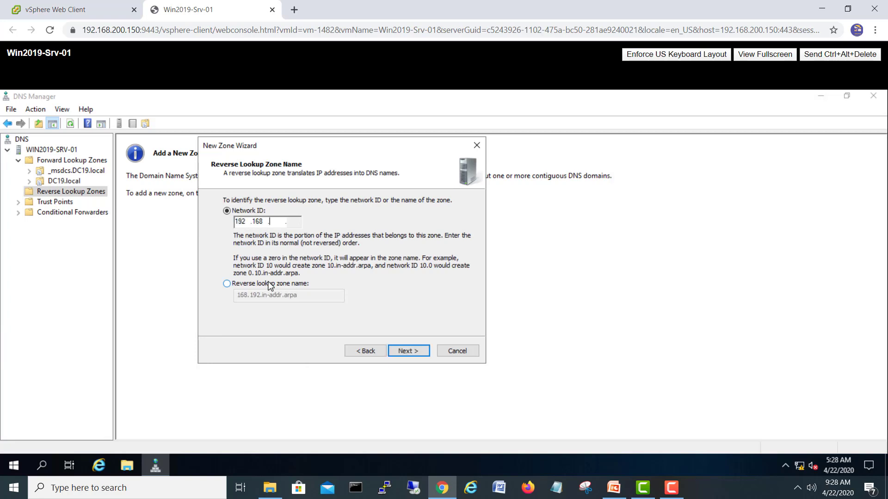
text(100)
click(227, 285)
click(227, 211)
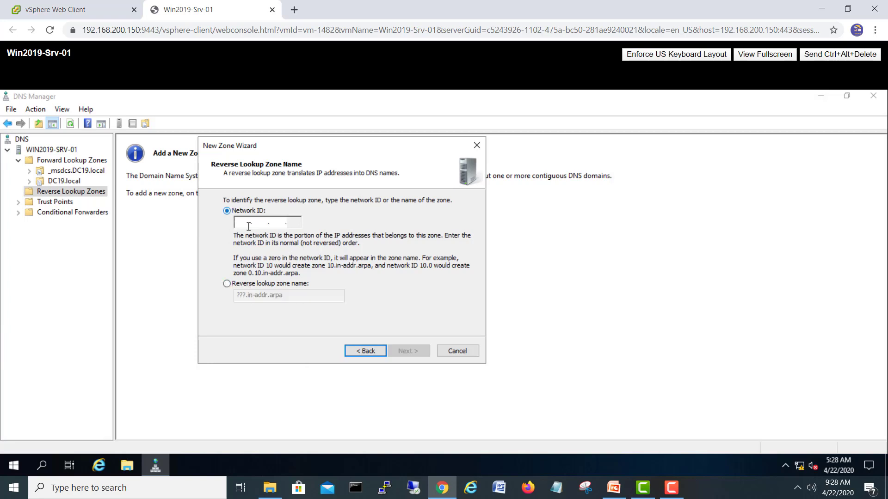
text(192.168.1)
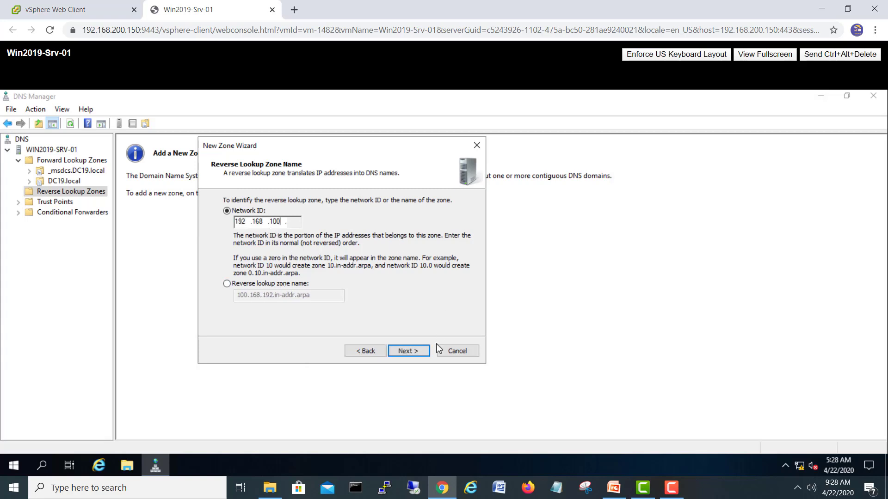
click(418, 352)
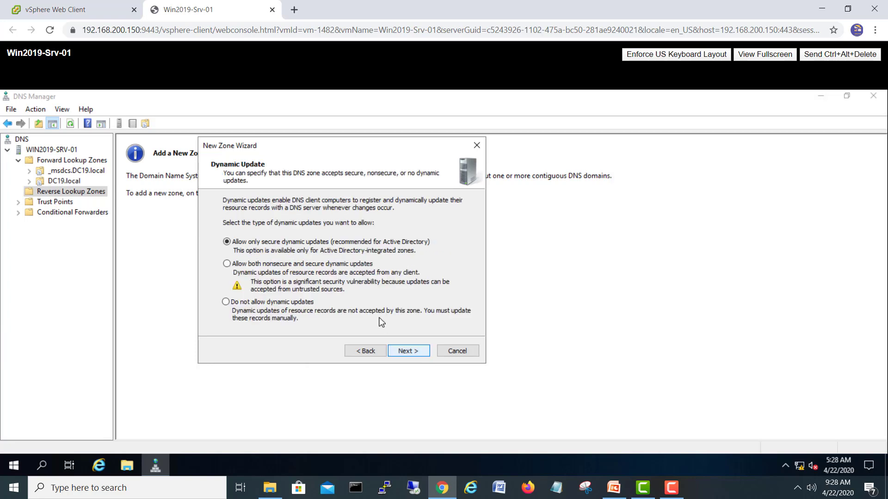
click(417, 353)
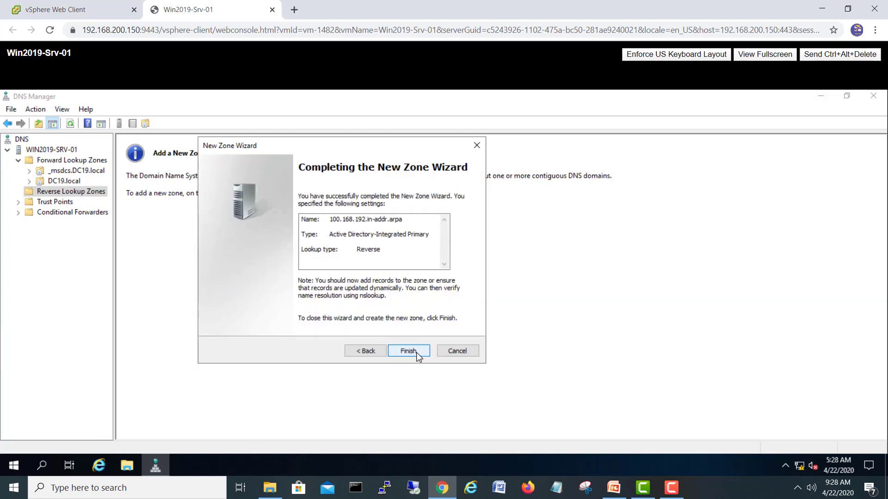
click(408, 351)
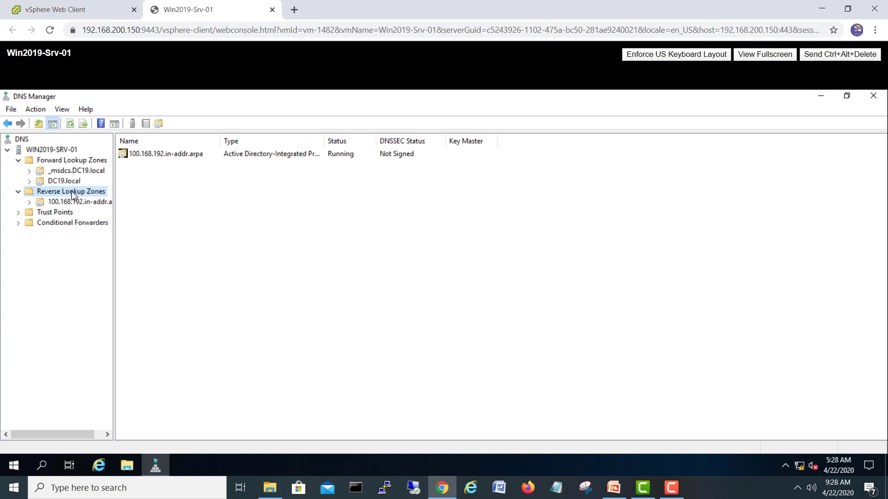
- Check the new zone's SOA and NS records, close DNS Manager, and restart the server
click(74, 202)
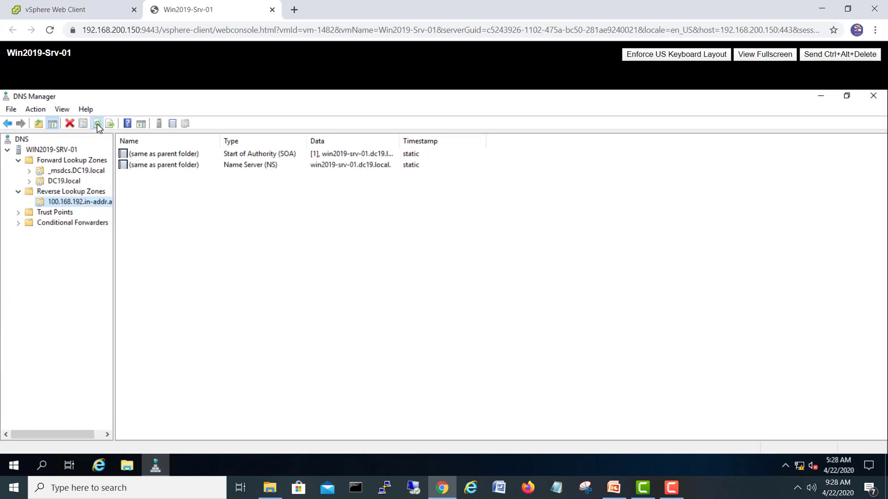
click(873, 97)
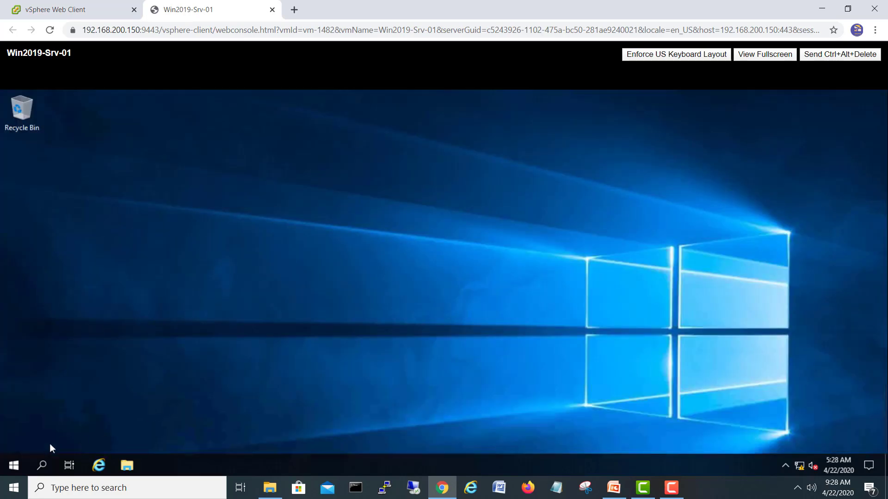
click(10, 466)
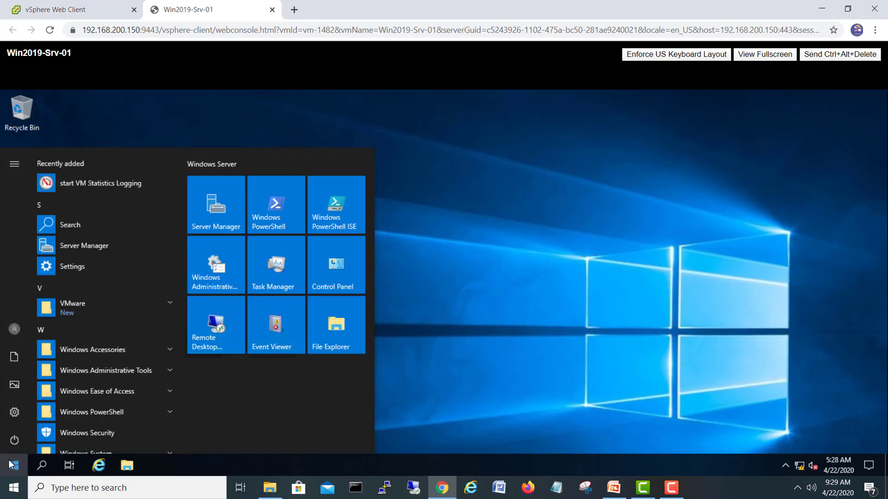
click(15, 442)
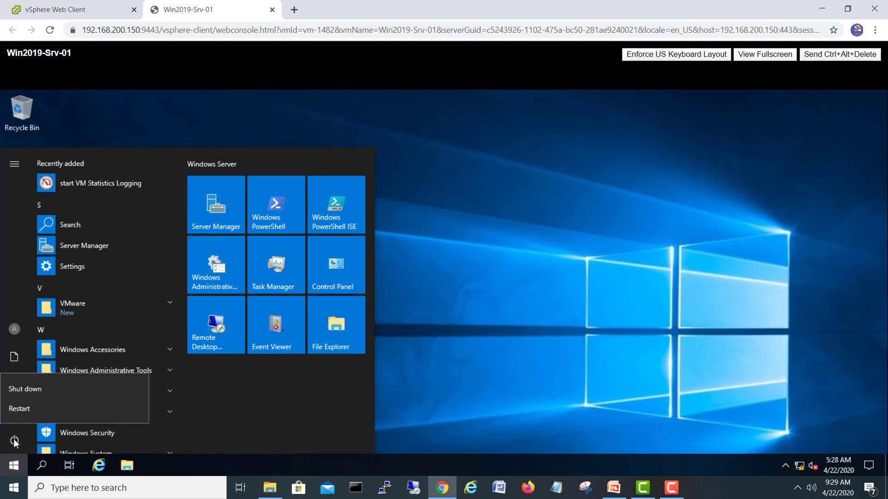
click(22, 407)
click(172, 407)
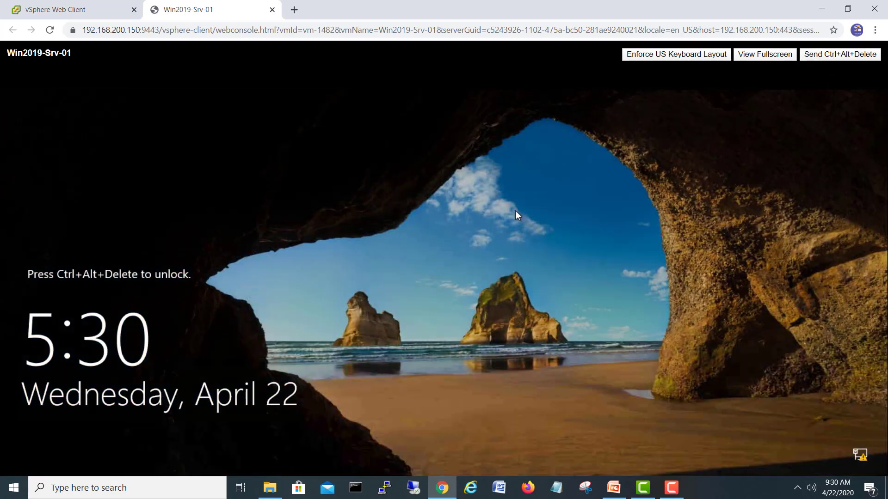
- Send Ctrl+Alt+Delete and sign in again with the Administrator password
key(ctrl+alt+Delete)
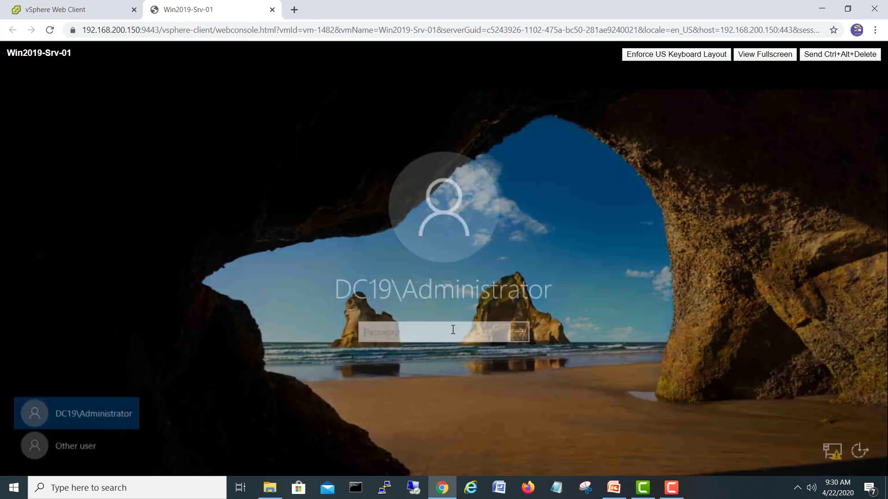
text(•••)
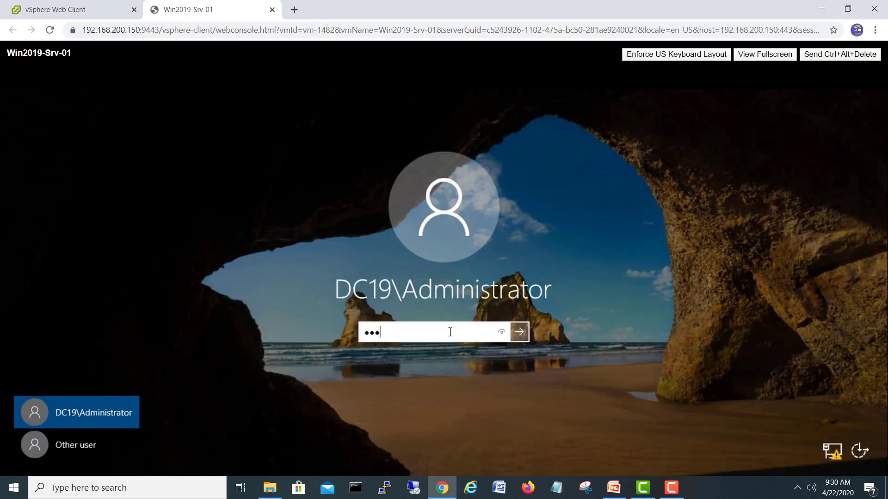
text(••••)
key(Return)
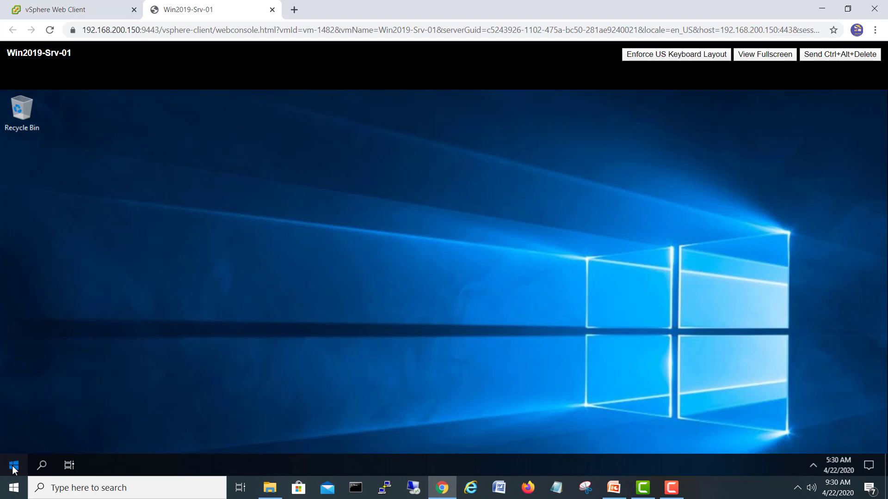
- Search the Start menu for 'active' to list the AD tools
click(13, 465)
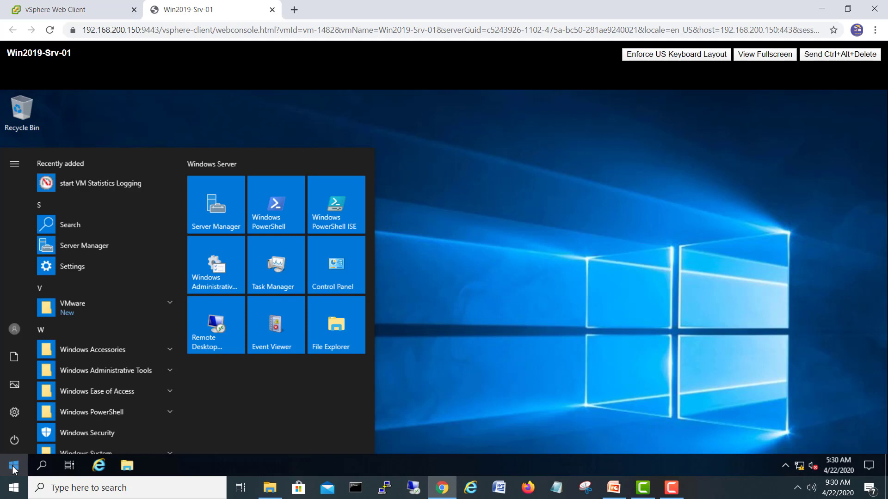
click(14, 467)
click(15, 467)
click(16, 467)
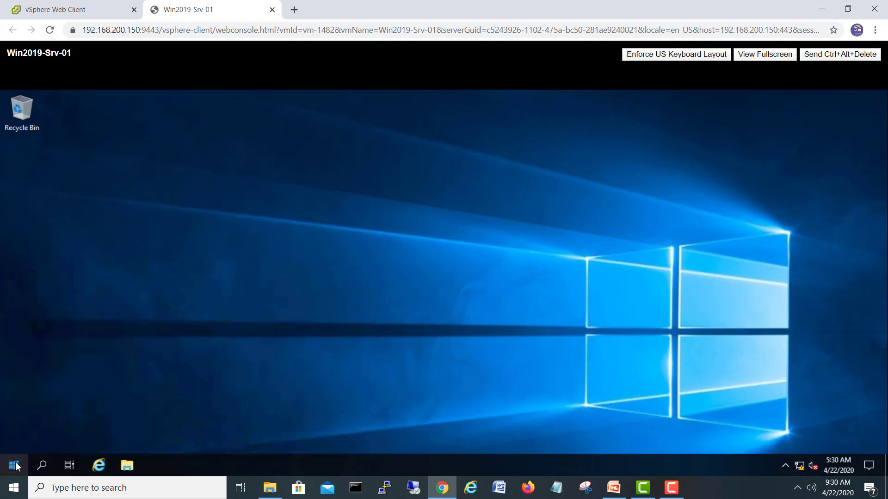
click(16, 466)
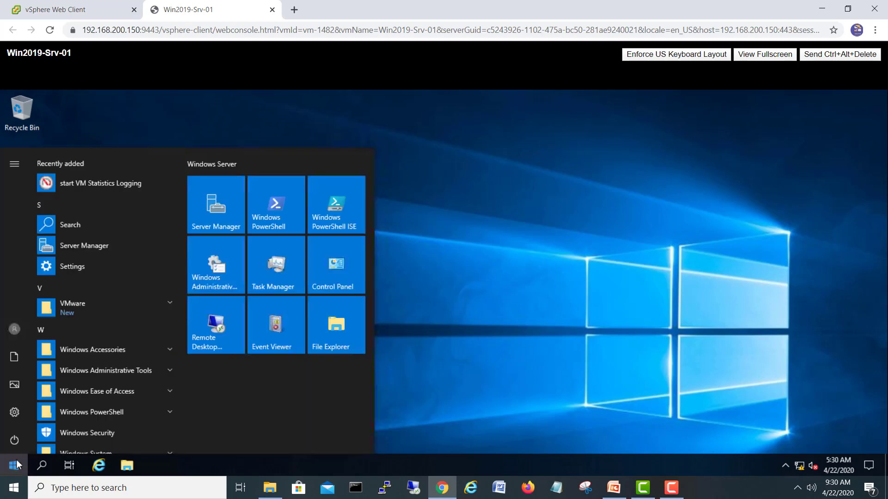
click(16, 466)
text(active)
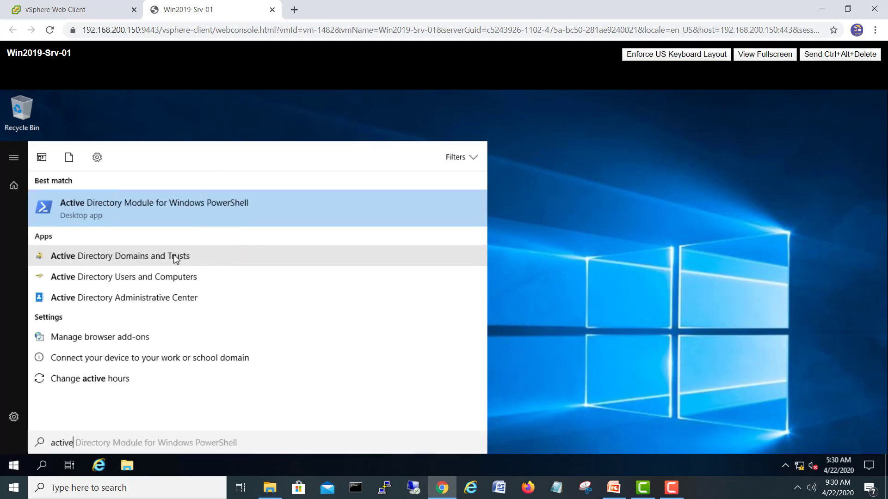
- Pin AD Users and Computers and AD Domains and Trusts to Start, then launch Users and Computers
right_click(154, 279)
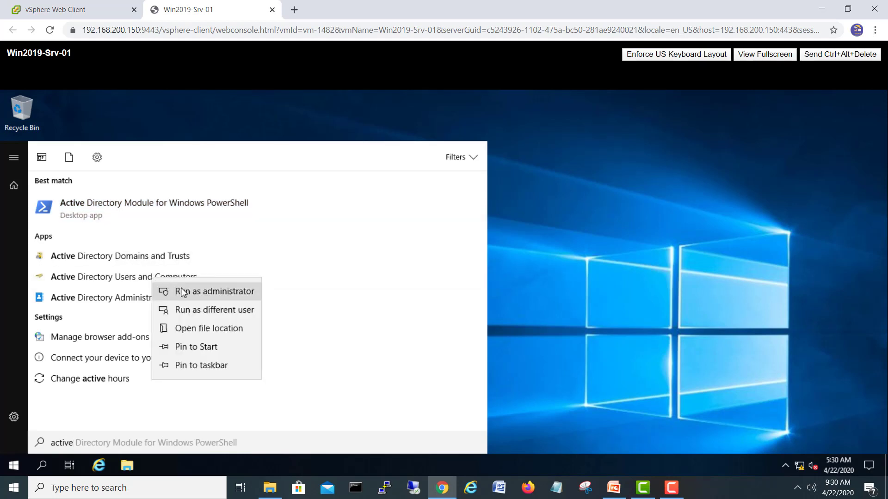
click(196, 348)
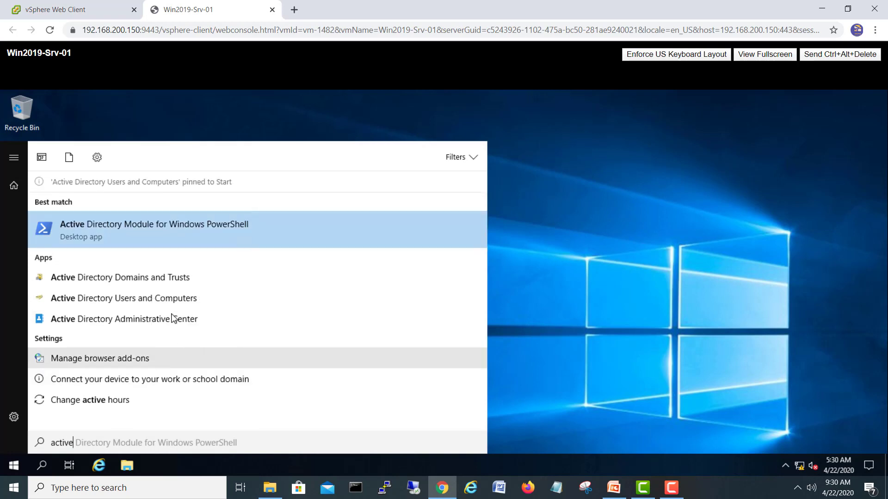
right_click(161, 280)
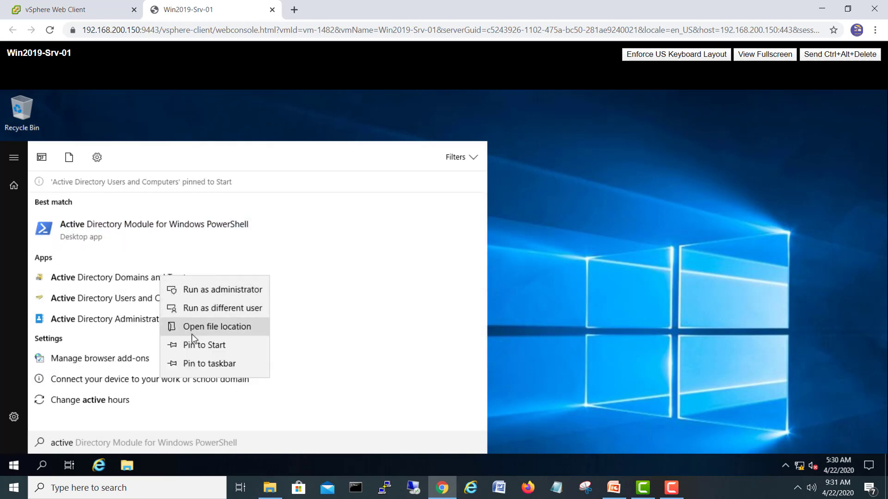
click(199, 346)
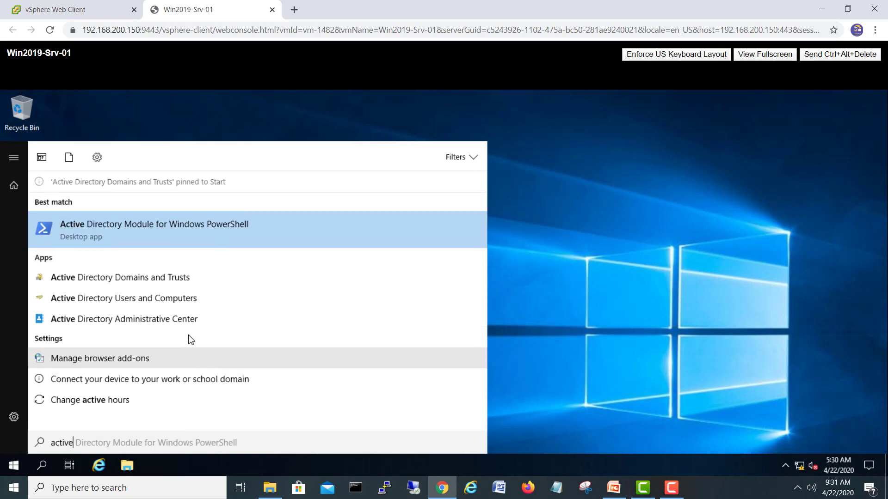
click(154, 301)
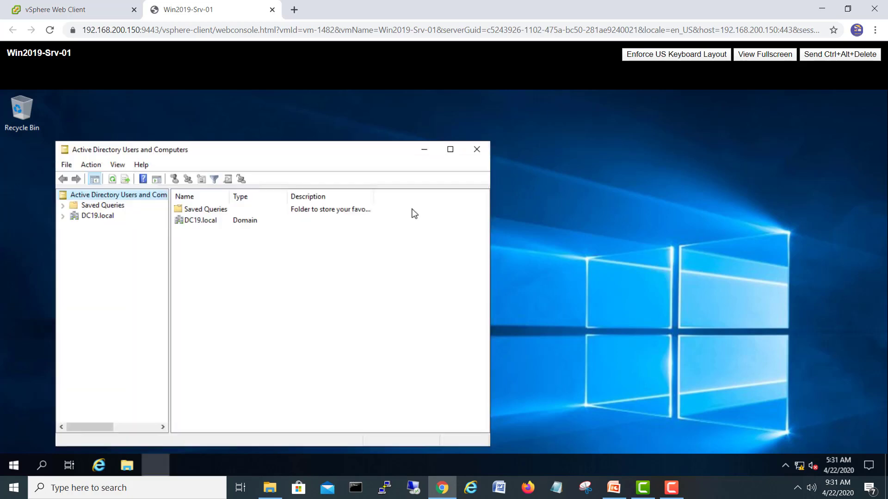
- Expand DC19.local, open Domain Controllers, and widen the panes to show WIN2019-SRV-01 as GC
drag(390, 154, 516, 134)
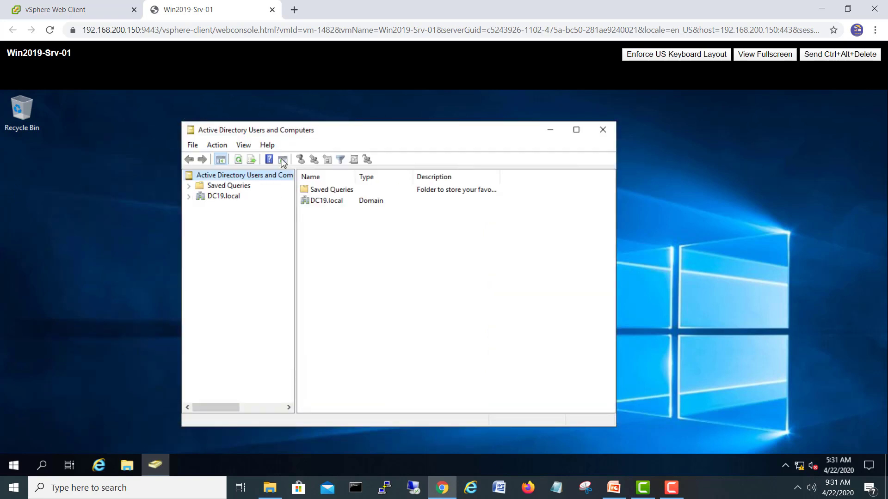
click(188, 196)
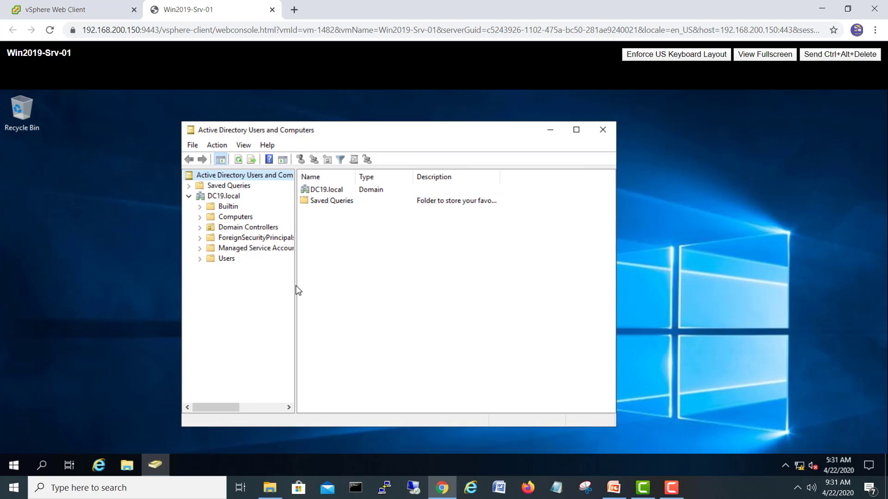
drag(296, 283, 331, 284)
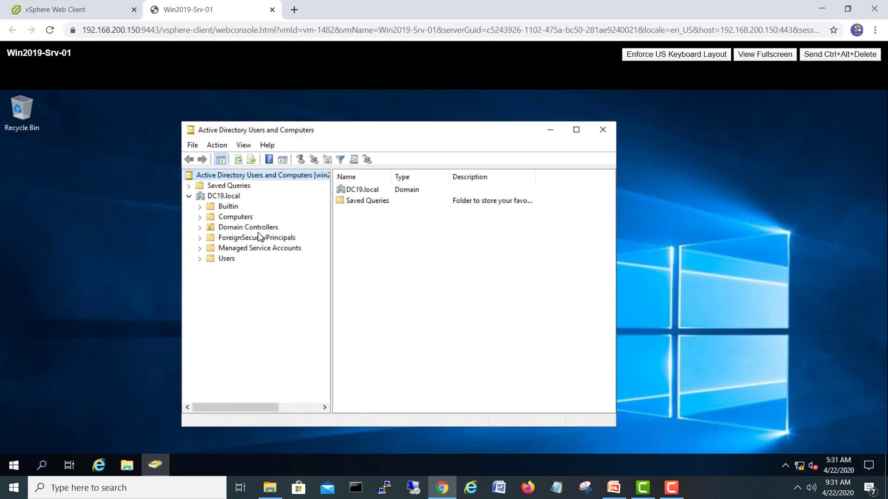
click(240, 229)
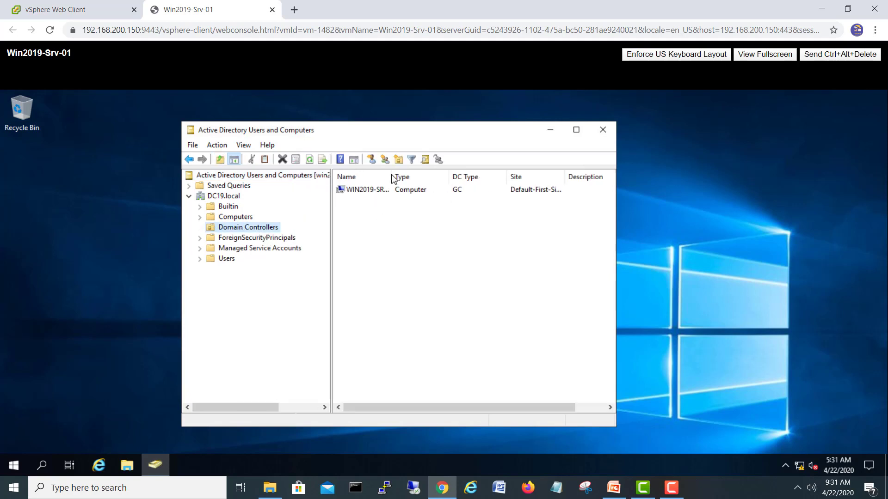
drag(405, 176, 436, 175)
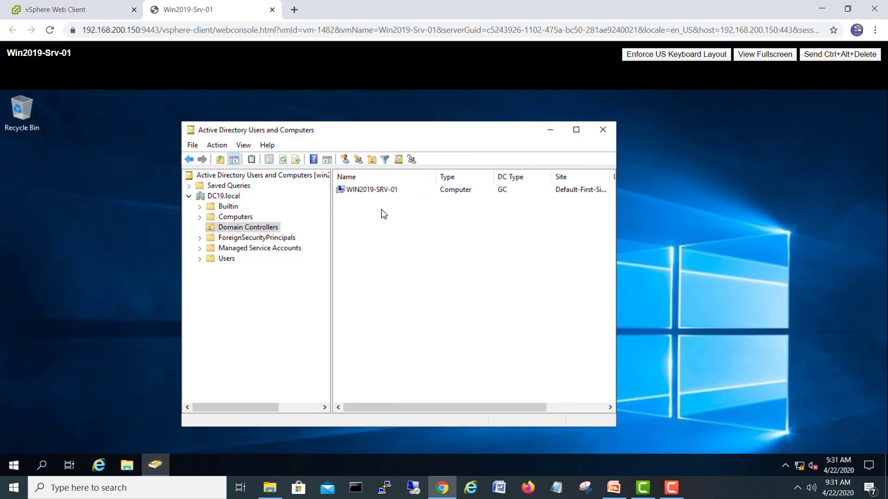
click(368, 190)
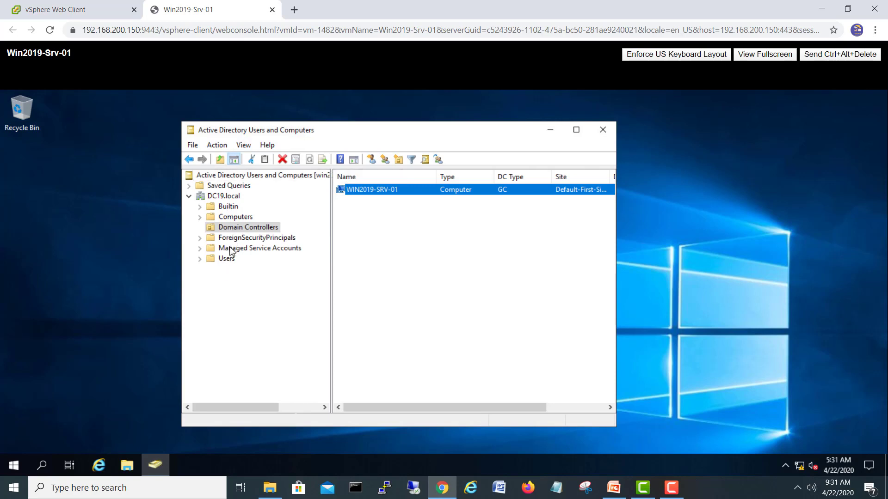
- Enable View > Advanced Features to reveal System and LostAndFound, then switch to PowerPoint
click(215, 146)
mouse_move(243, 146)
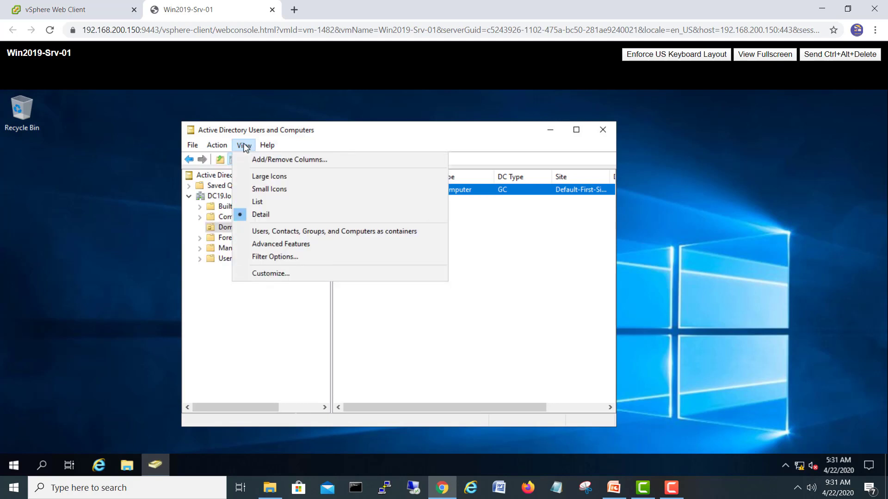
click(275, 244)
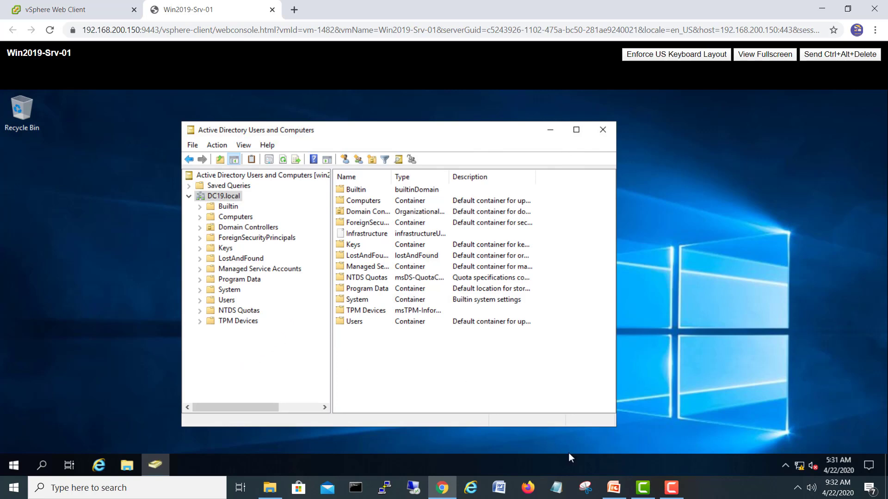
mouse_move(613, 488)
click(550, 411)
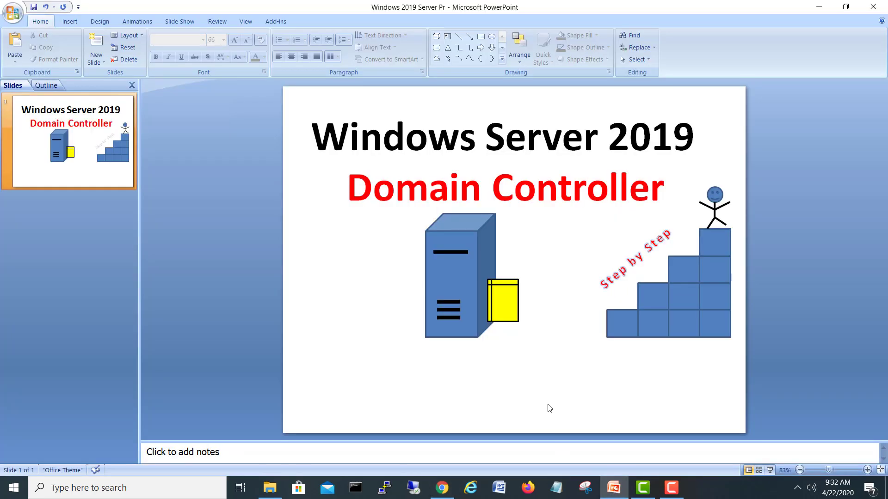